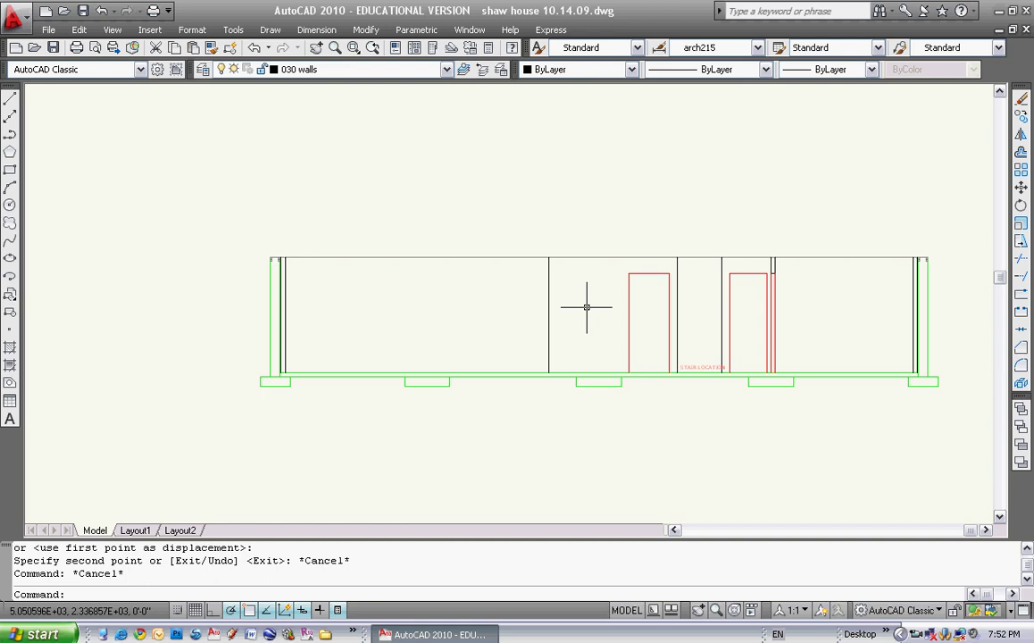
Examine the horizontal line along the top of the lower-floor walls and the top plates of the left exterior wall
key("Escape")
key("Escape")
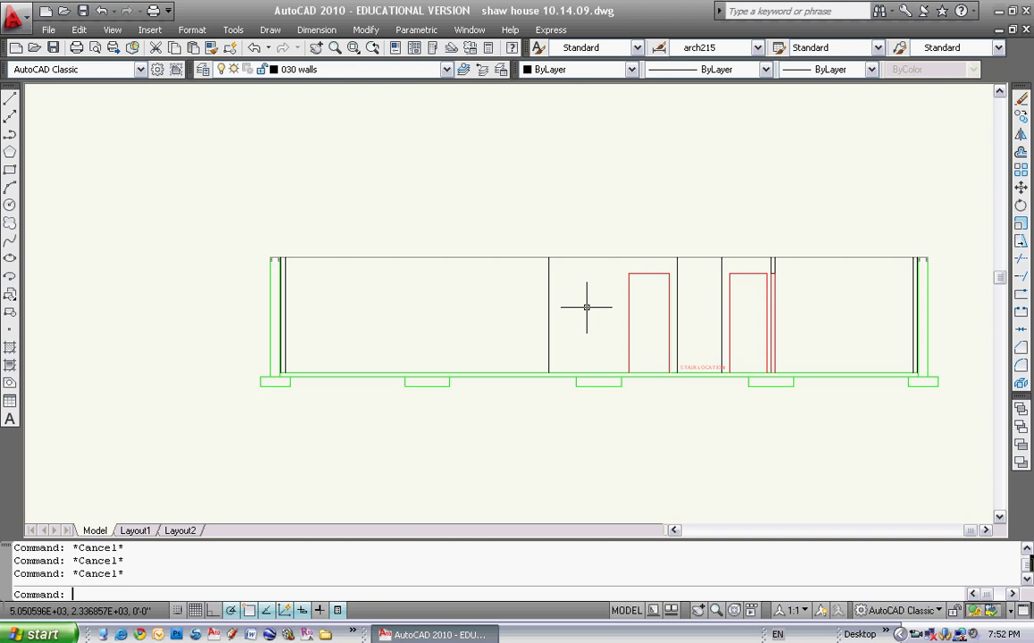
left_click(365, 248)
left_click(359, 279)
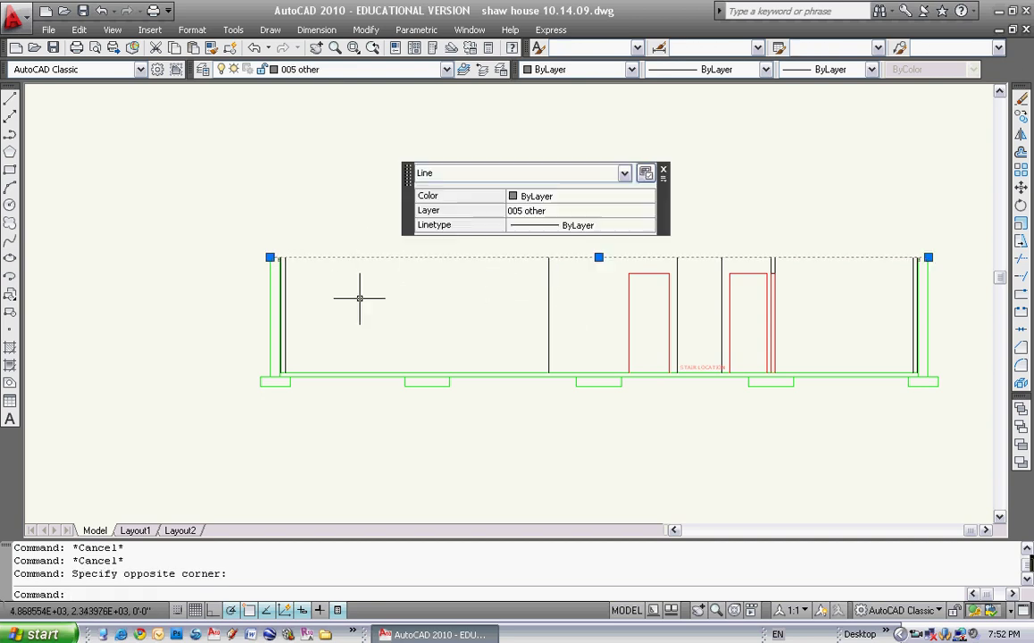
key("Escape")
key("Escape")
key("Escape")
scroll(281, 260, "up", 5)
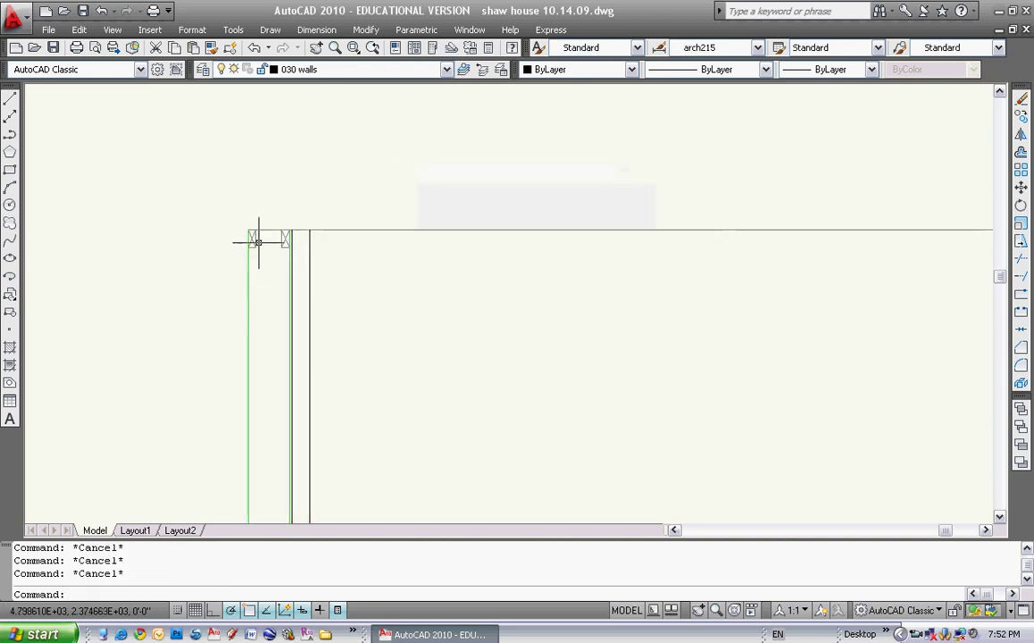
scroll(477, 303, "down", 6)
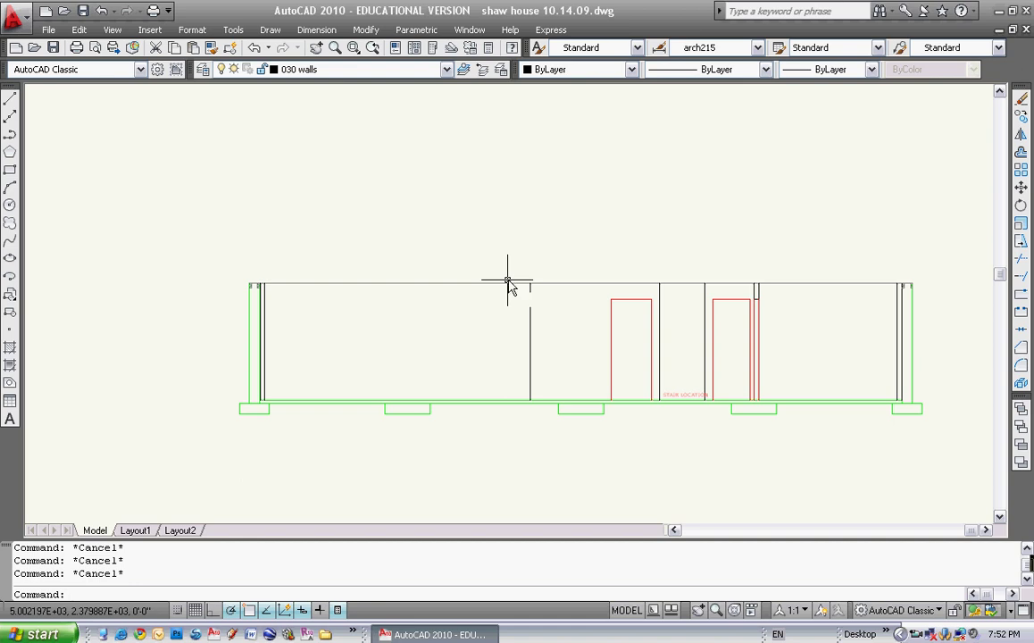
Offset the horizontal line along the top of the walls 12 inches upward
key("Return")
type("12")
key("Return")
left_click(507, 284)
left_click(491, 270)
key("Return")
key("Escape")
scroll(330, 291, "up", 3)
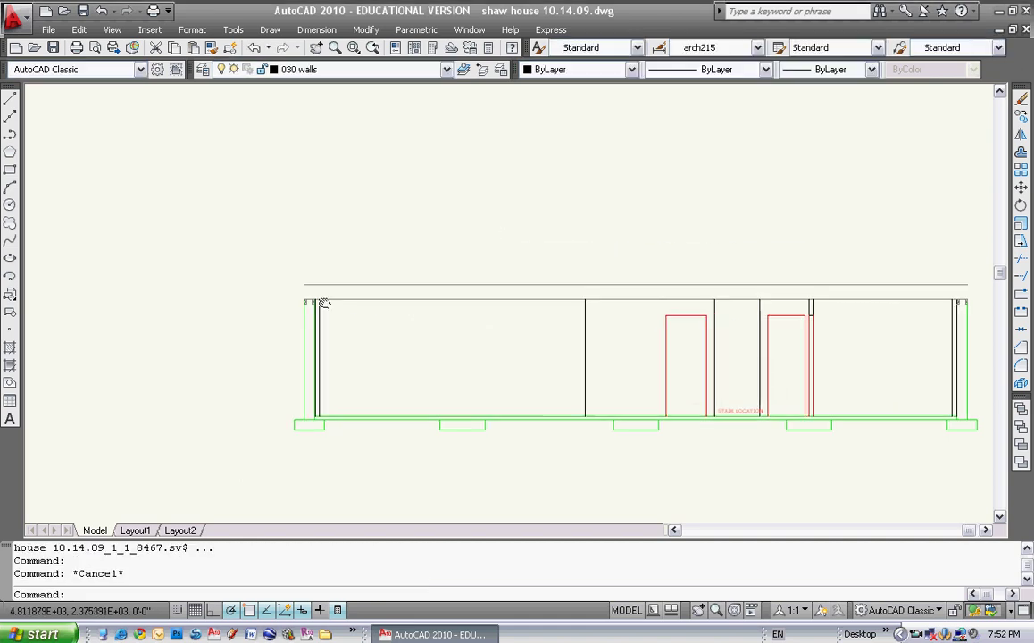
Examine the floor framing plan where the joists meet the left exterior wall
scroll(327, 295, "down", 5)
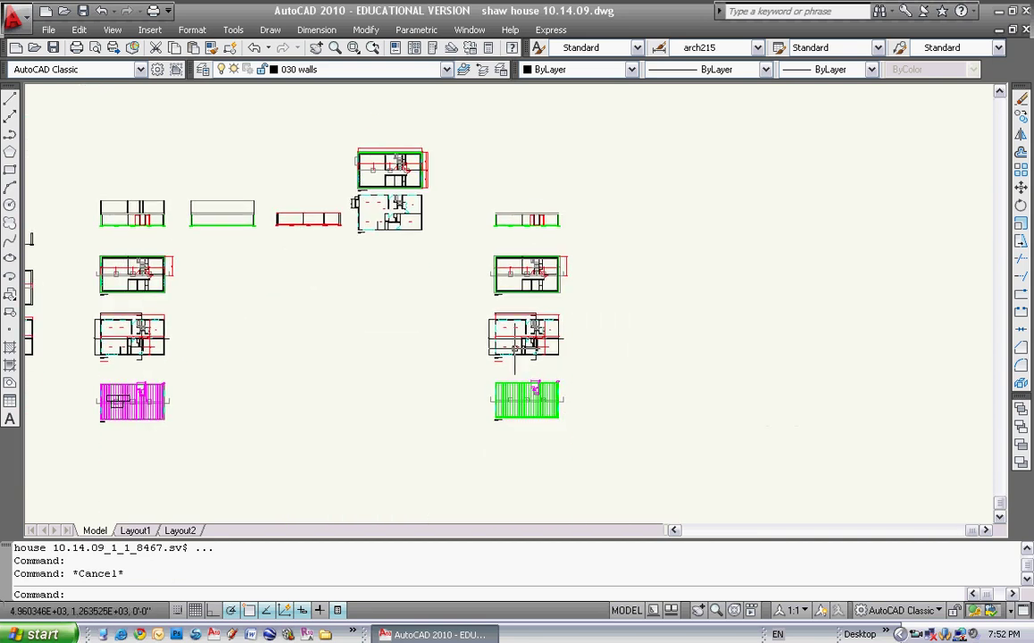
scroll(561, 357, "up", 8)
middle_click_drag(193, 341, 300, 346)
scroll(300, 345, "up", 4)
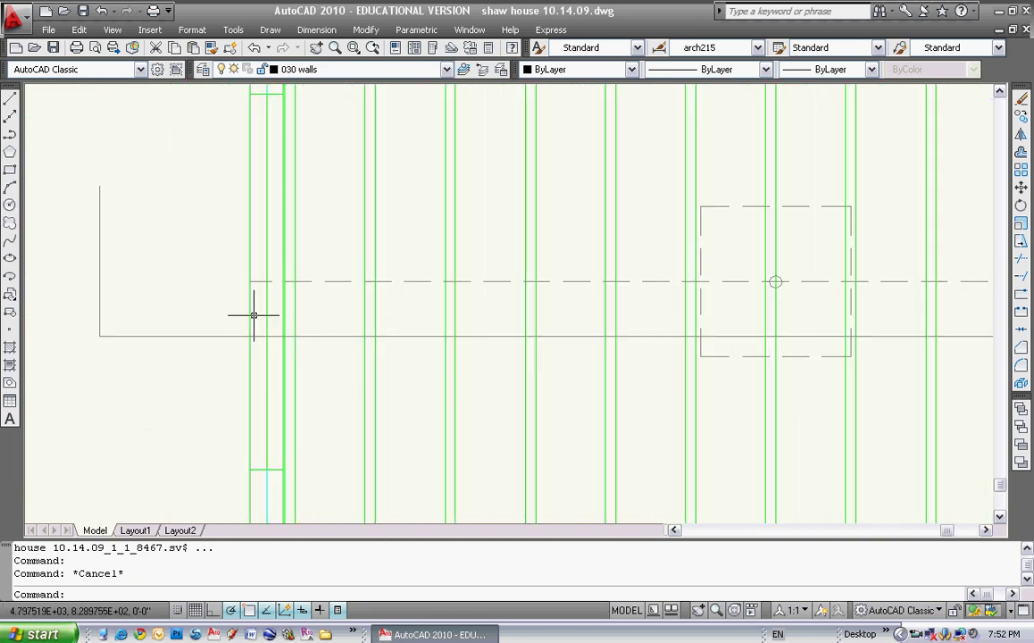
scroll(464, 308, "down", 8)
middle_click_drag(485, 227, 468, 300)
scroll(462, 232, "up", 5)
scroll(433, 221, "up", 5)
Draw a vertical line joining the left ends of the two horizontal floor lines above the left exterior wall
key("Escape")
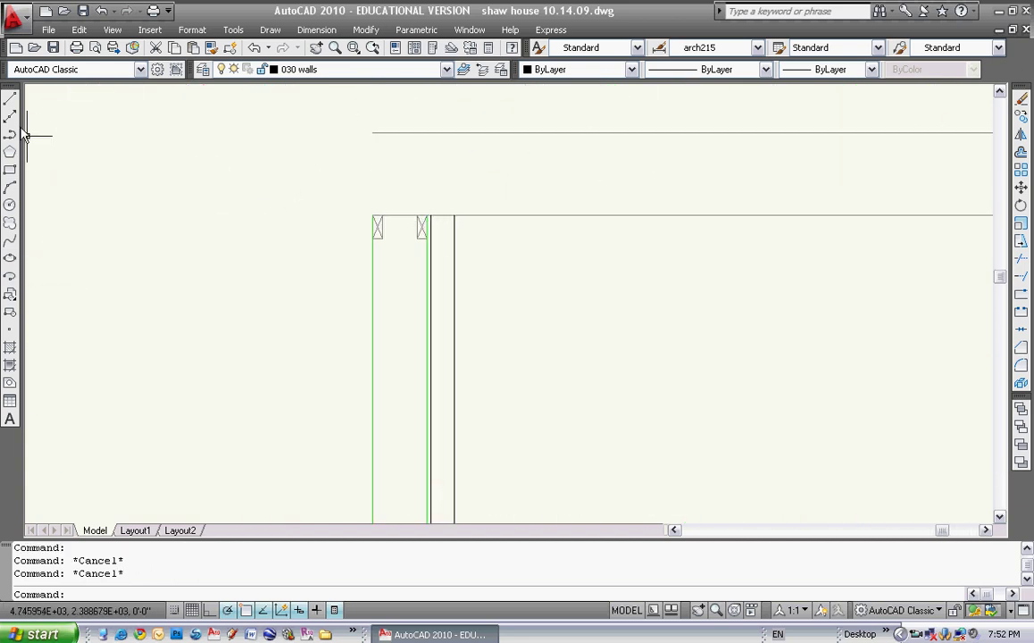
left_click(10, 99)
left_click(370, 134)
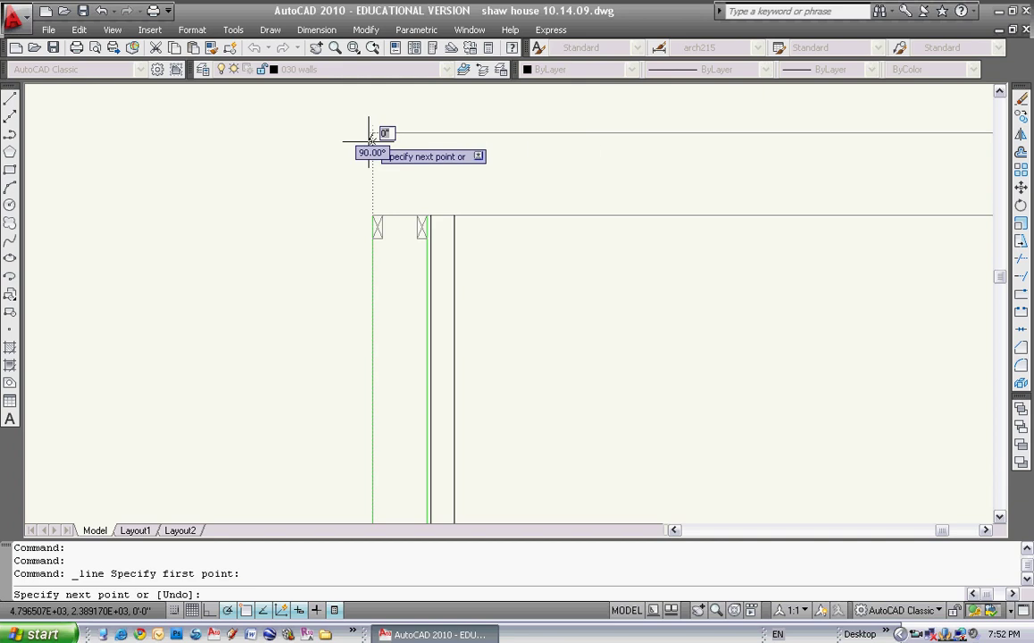
left_click(372, 217)
key("Return")
key("Escape")
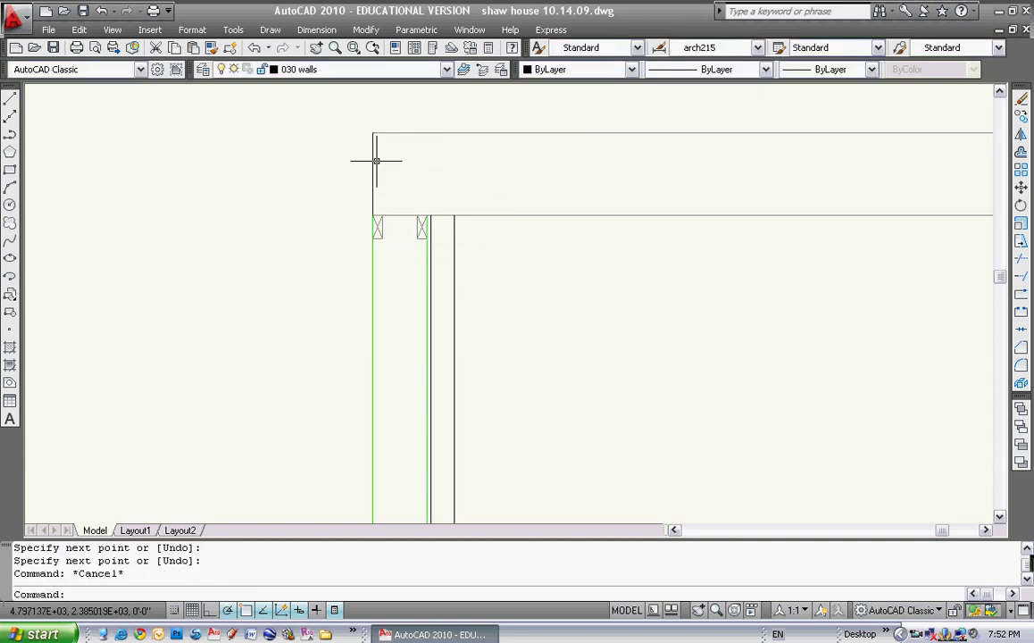
key("Escape")
Offset the vertical line at the floor's left end 0.5 inch inward
middle_click_drag(384, 168, 375, 222)
type("o")
key("Return")
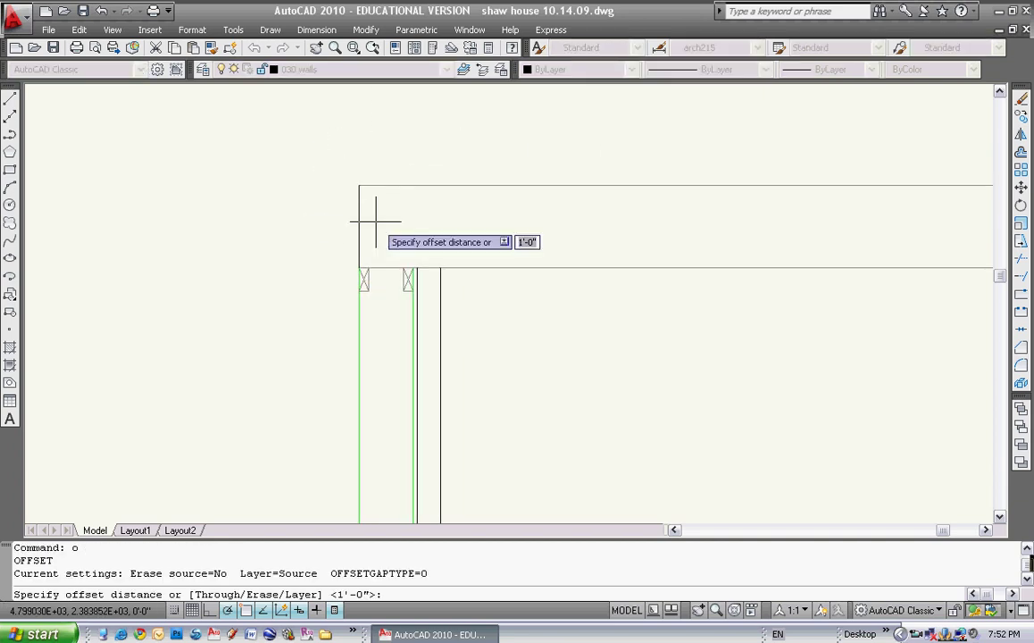
type(".5")
key("Return")
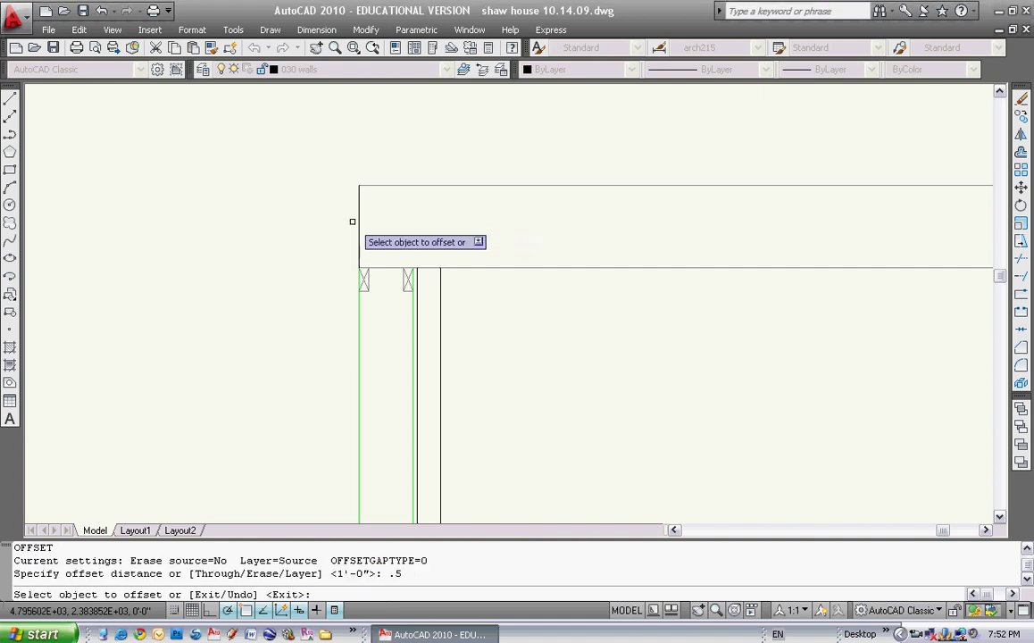
left_click(358, 223)
left_click(383, 230)
key("Escape")
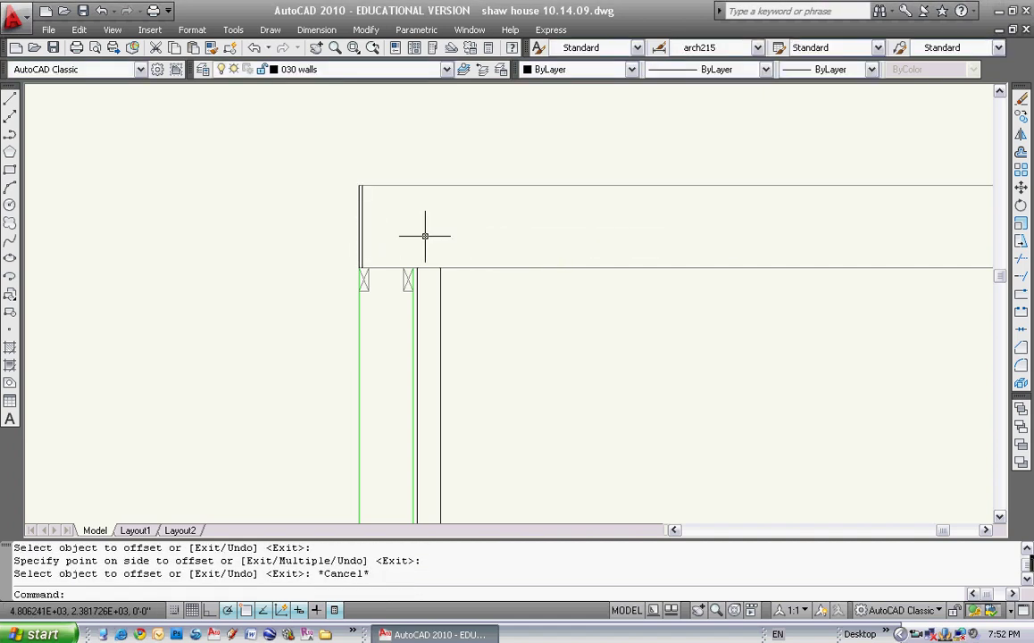
Offset the inner vertical line at the floor's left end another 3.5 inches inward
type("o")
key("Return")
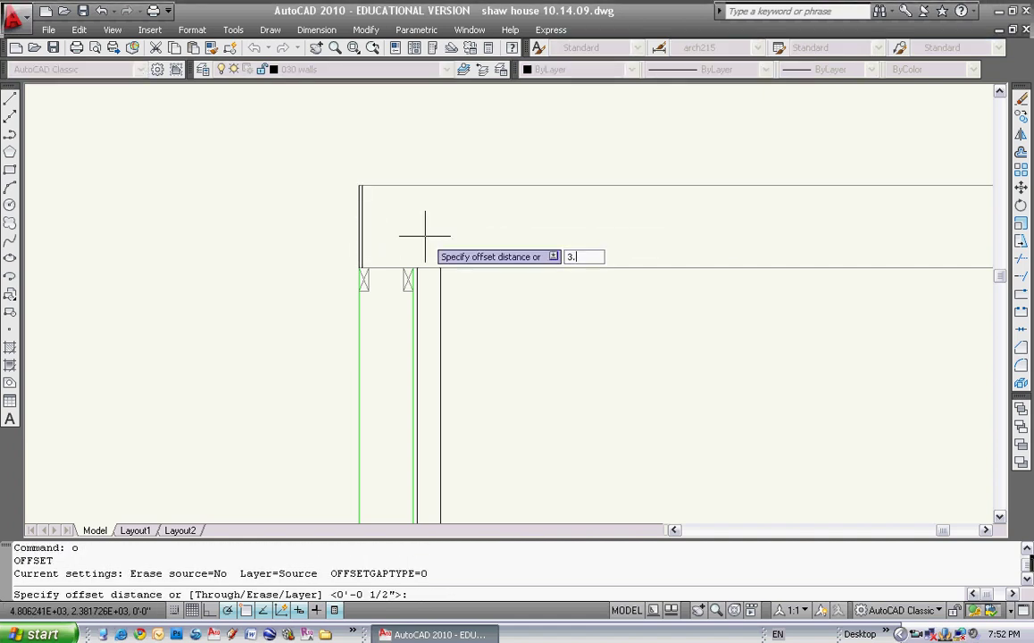
type("3.5")
key("Return")
left_click(360, 234)
left_click(422, 250)
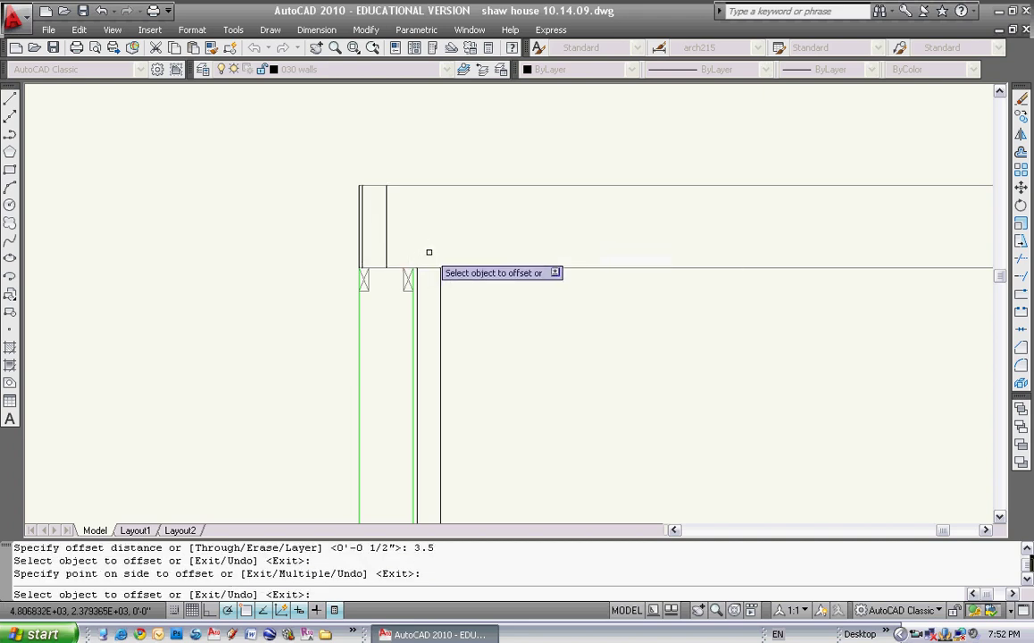
key("Escape")
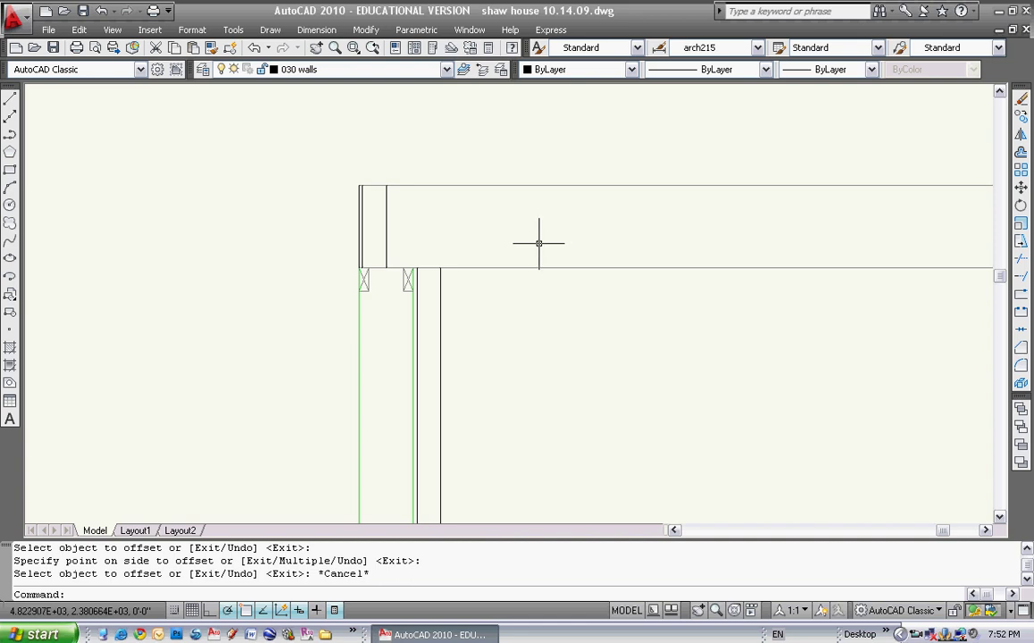
Offset the floor's upper line 1.5 inches downward and its lower line 1.5 inches upward
scroll(383, 188, "up", 5)
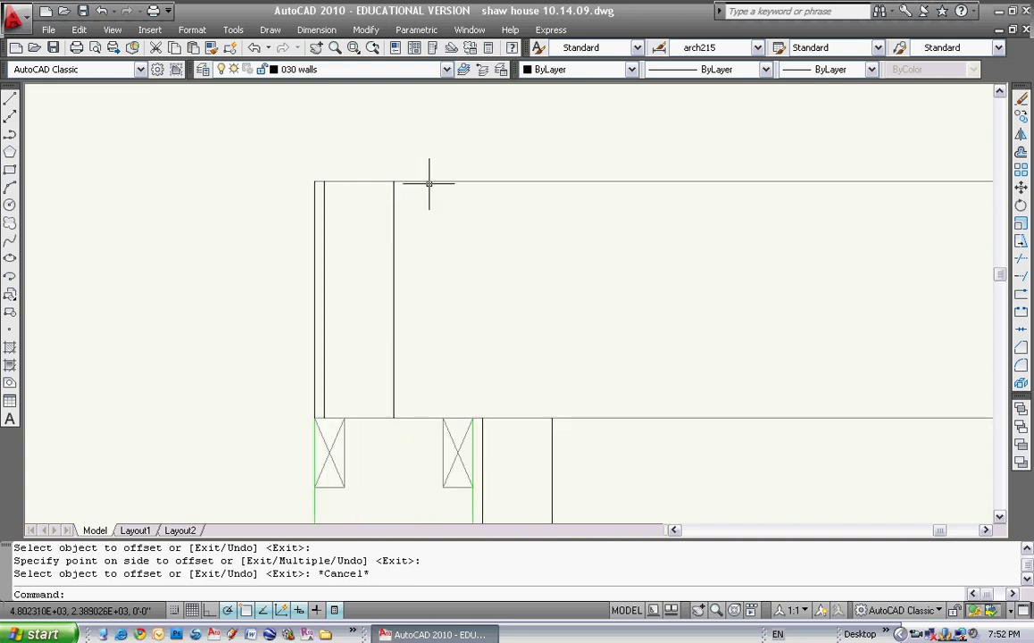
key("Escape")
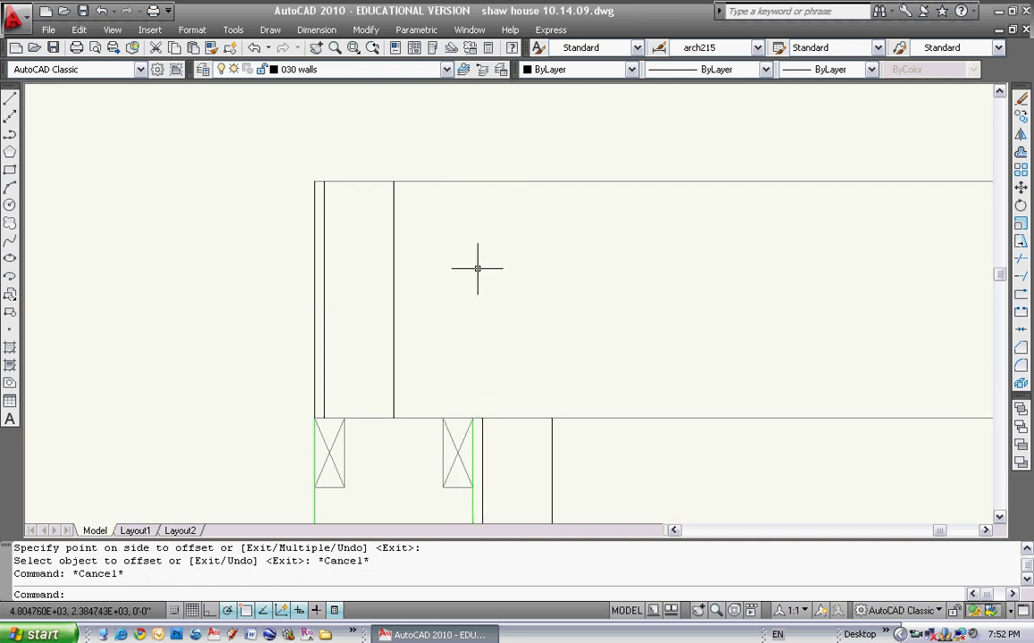
key("Escape")
type("o")
key("Return")
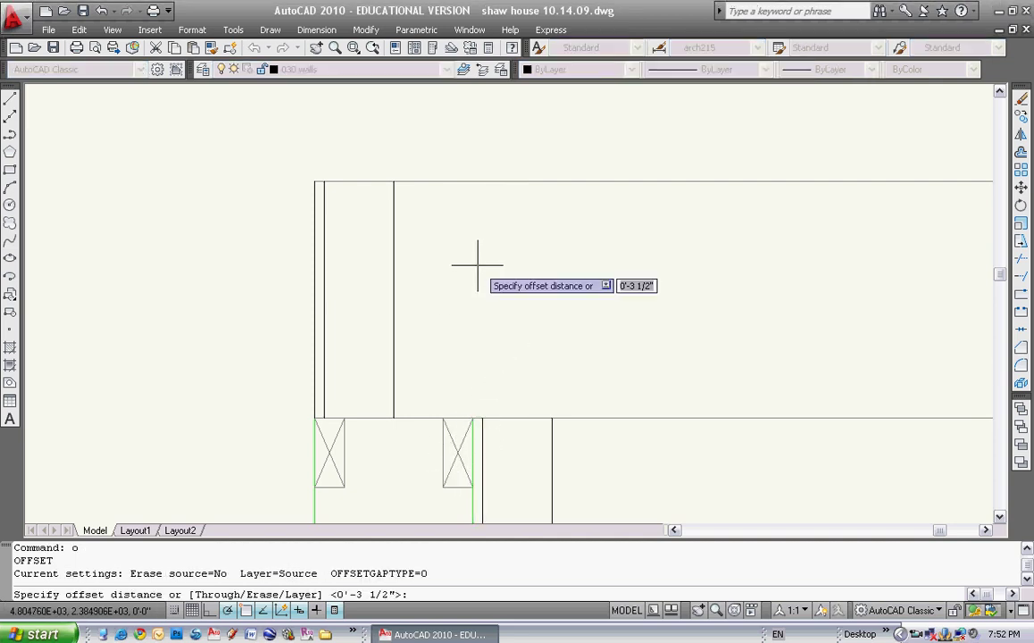
type("1.5")
key("Return")
left_click(470, 181)
left_click(429, 267)
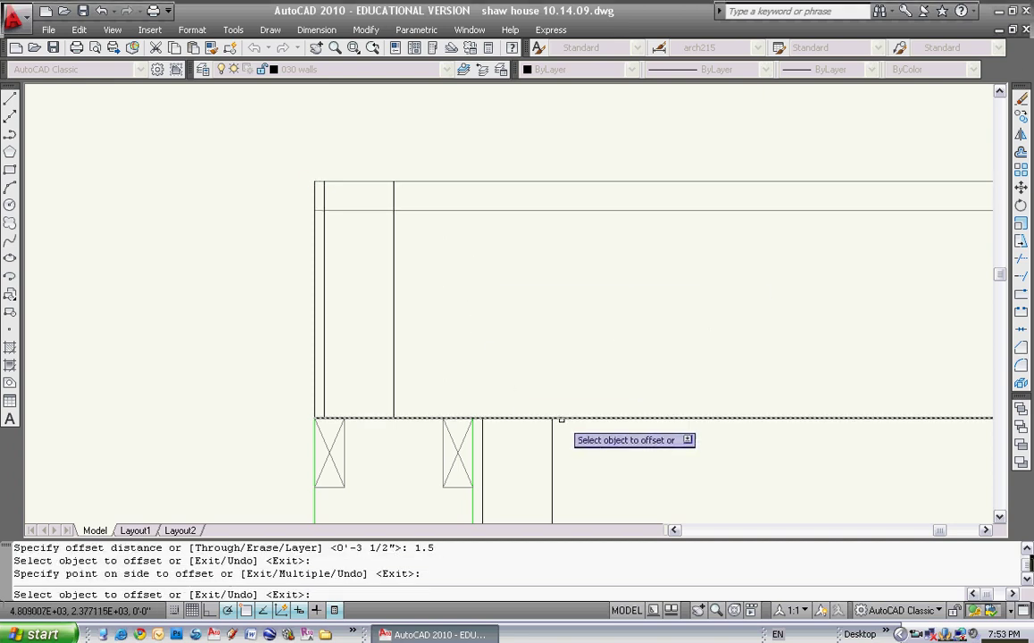
left_click(560, 419)
left_click(516, 374)
key("Escape")
Draw two crossing diagonals in the 3.5 by 1.5 inch rectangle at the floor's lower left end
left_click(9, 98)
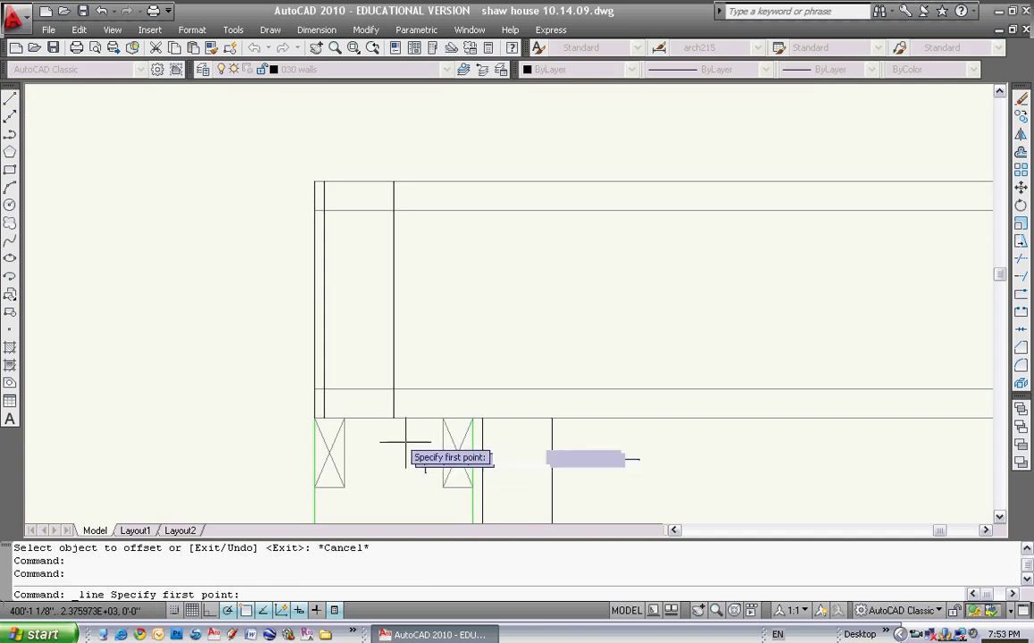
left_click(324, 389)
left_click(393, 417)
key("Return")
key("Return")
left_click(392, 390)
left_click(324, 417)
key("Return")
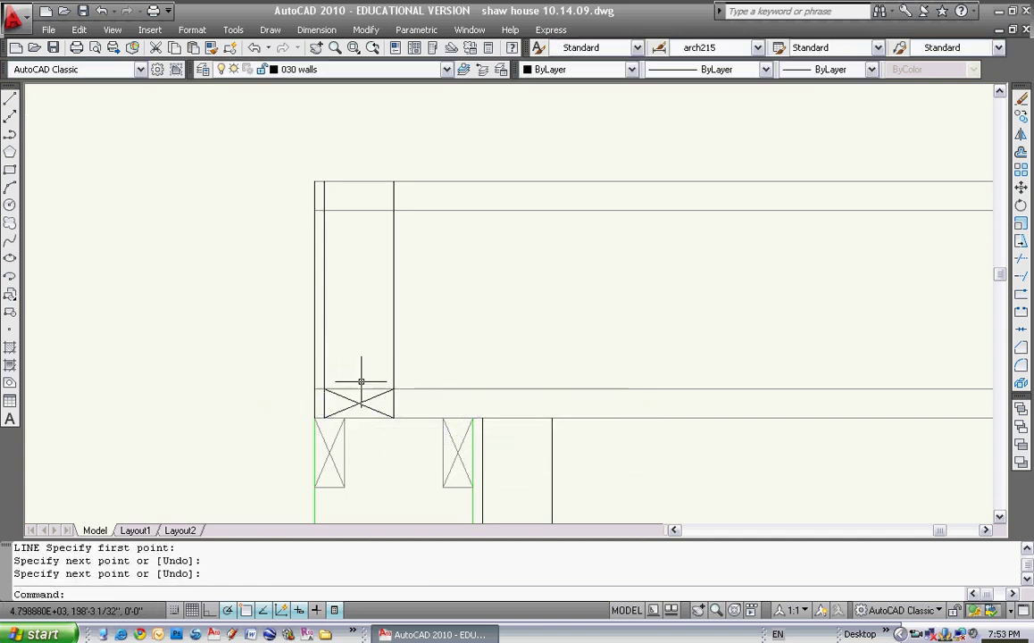
Copy the crossing diagonals from the lower chord rectangle up into the matching upper rectangle
key("Escape")
type("co")
key("Return")
left_click(383, 406)
left_click(343, 396)
key("Return")
left_click(393, 389)
left_click(393, 181)
key("Escape")
Trim the two inner horizontal lines so they remain only within the 3.5-inch-wide chord rectangles
type("tr")
key("Return")
left_click(408, 197)
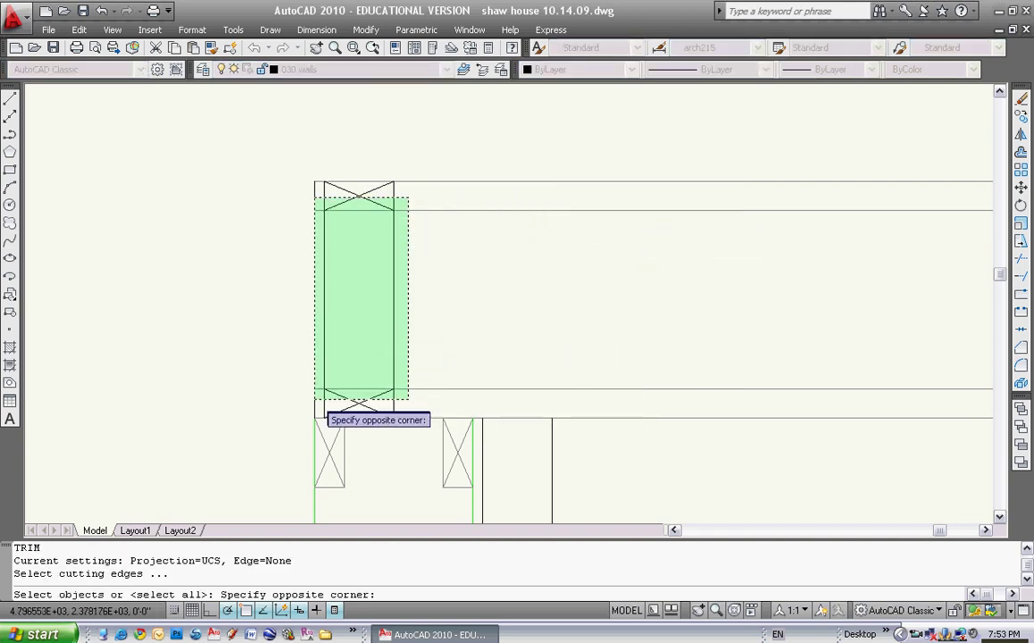
left_click(317, 404)
key("Return")
left_click(318, 388)
left_click(319, 210)
left_click(426, 201)
key("Escape")
key("Escape")
scroll(459, 343, "down", 2)
scroll(459, 343, "up", 2)
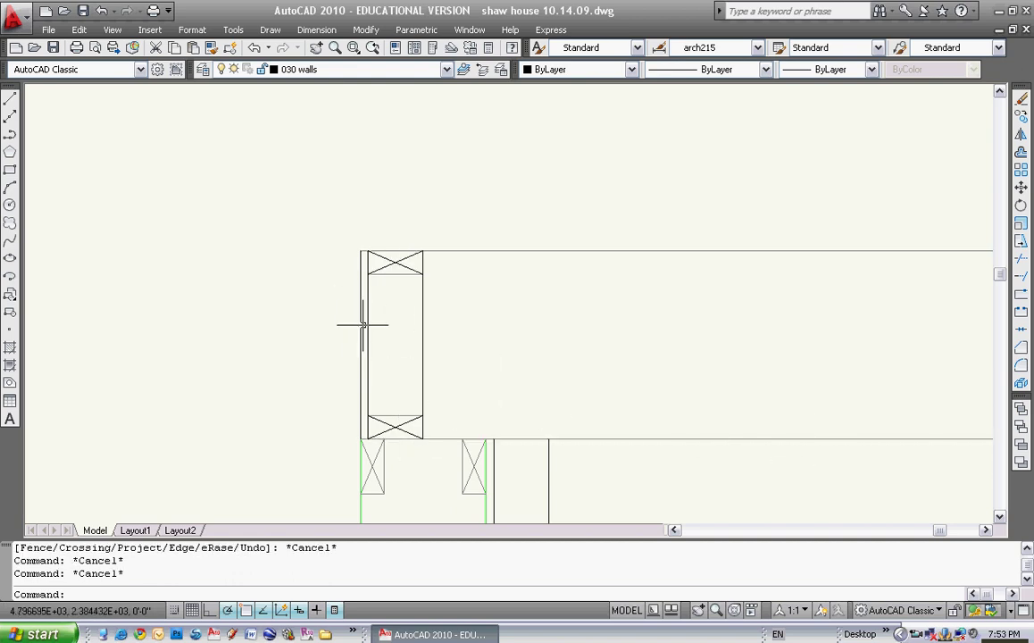
type("di")
key("Return")
left_click(423, 416)
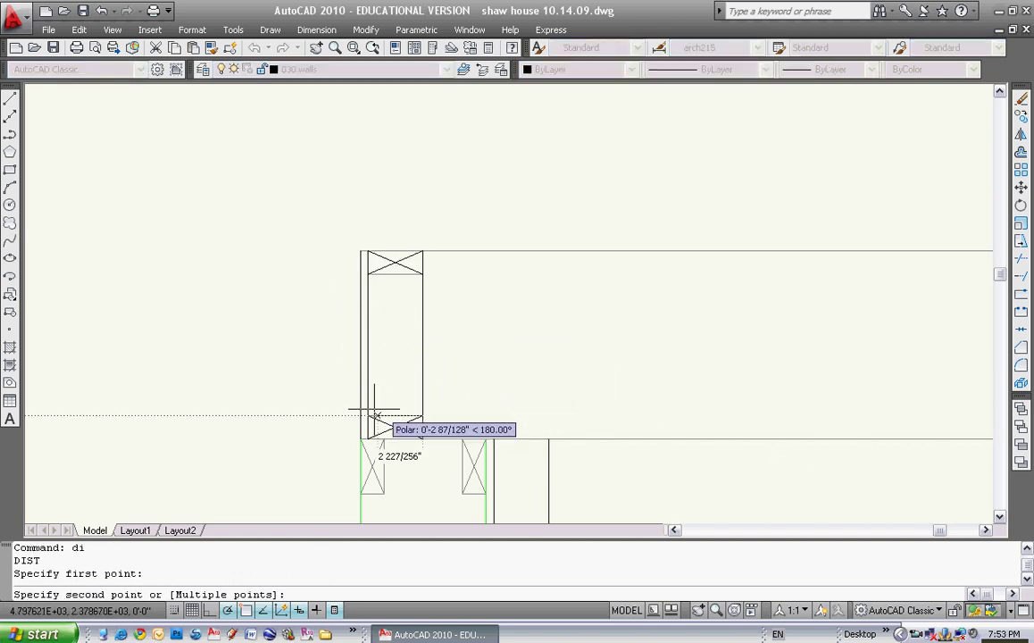
key("Escape")
key("Escape")
Offset the floor's top line 0.75 inch upward for the subfloor thickness
scroll(472, 328, "down", 4)
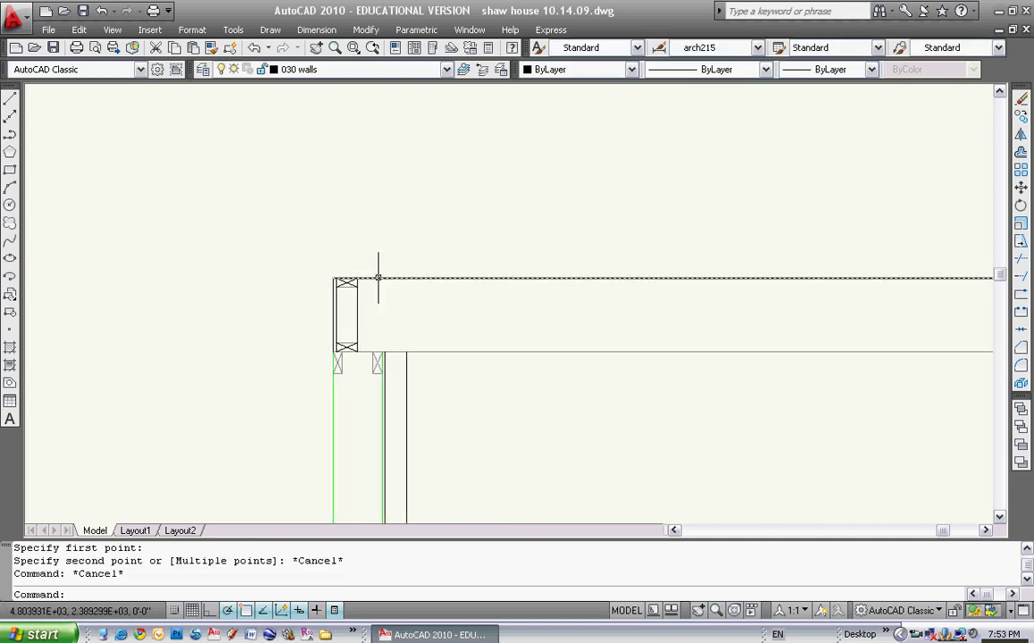
key("Escape")
type("o")
key("Return")
type(".75")
key("Return")
left_click(378, 277)
left_click(313, 267)
key("Escape")
Close the left end of the 0.75-inch subfloor layer with a short vertical line
left_click(10, 98)
scroll(316, 281, "up", 3)
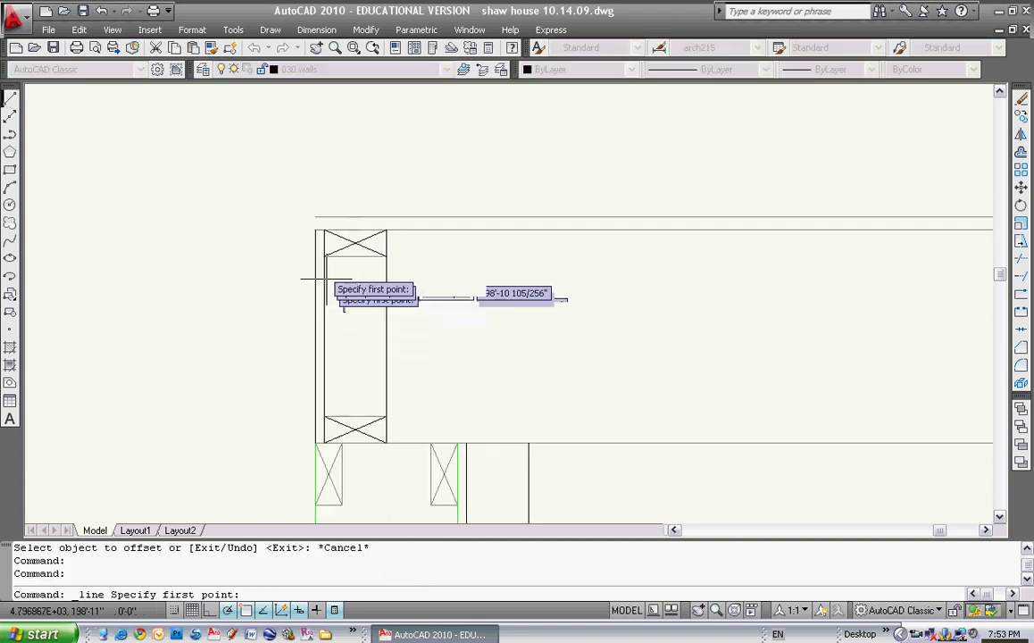
left_click(315, 217)
left_click(315, 217)
key("Escape")
Examine the floor edge detail within the whole section and the line along the top of the subfloor
scroll(408, 285, "down", 2)
middle_click_drag(419, 287, 362, 339)
scroll(343, 324, "down", 2)
scroll(485, 346, "down", 4)
scroll(418, 347, "up", 9)
scroll(394, 360, "up", 2)
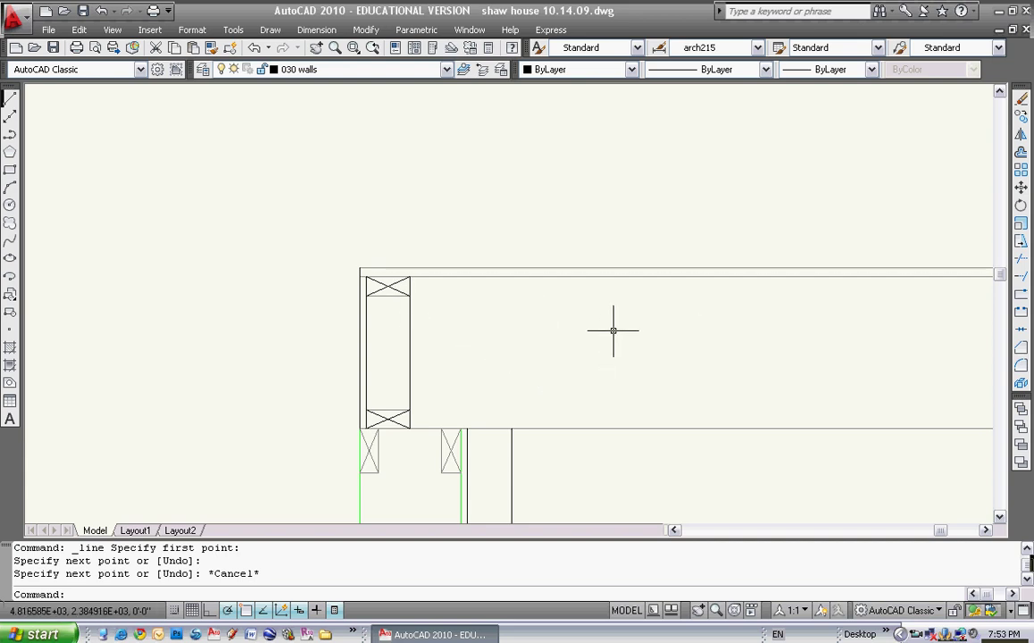
scroll(616, 337, "down", 3)
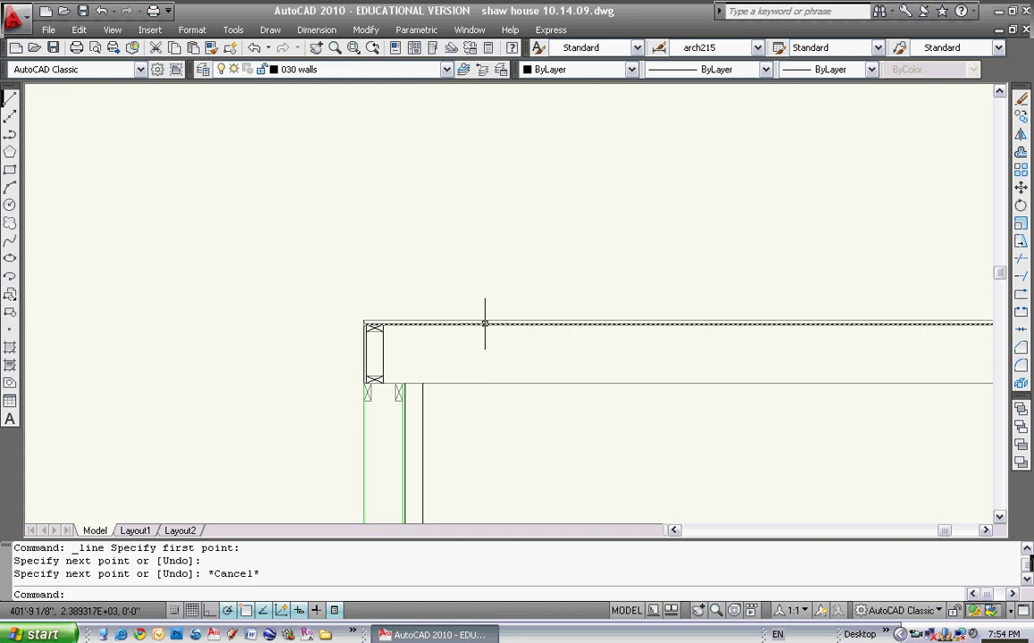
key("Escape")
key("Escape")
left_click(477, 320)
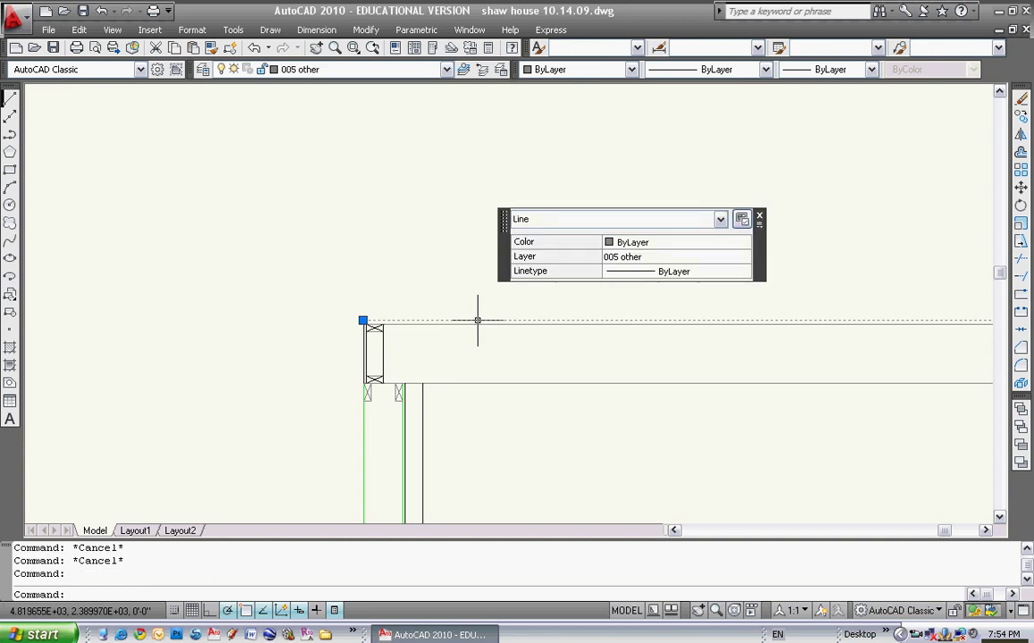
key("Escape")
key("Escape")
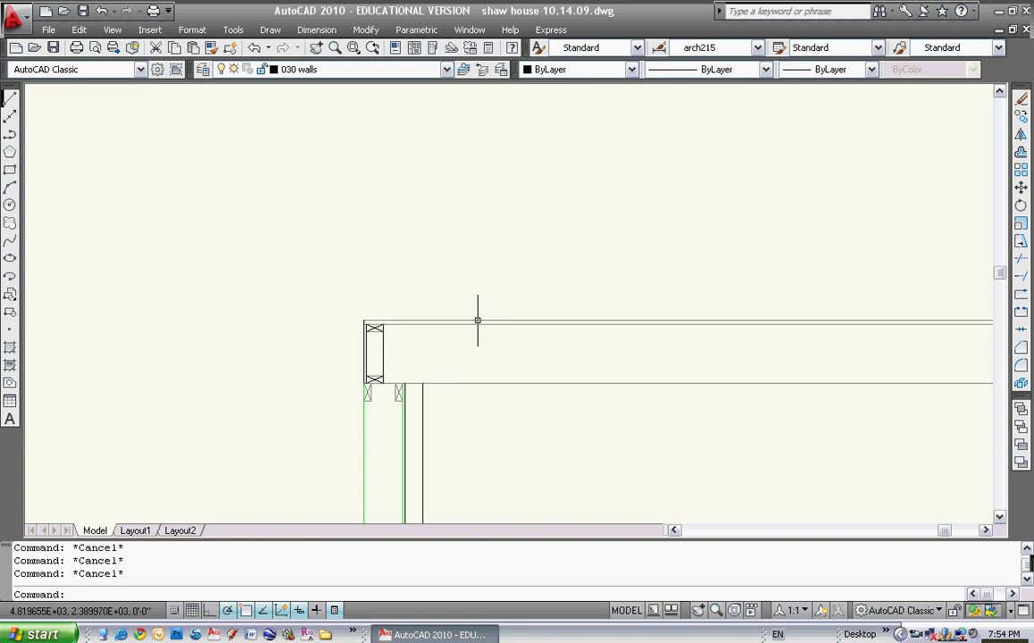
Offset the subfloor's top line 8'1" upward
type("o")
key("Return")
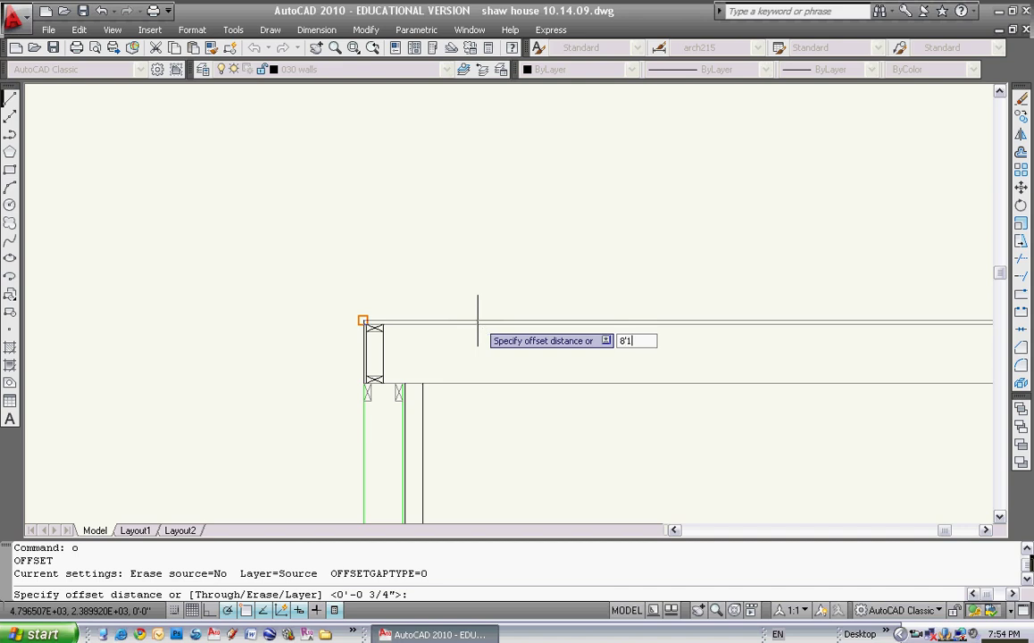
type("8'1")
key("Return")
left_click(477, 319)
left_click(486, 288)
scroll(436, 301, "down", 2)
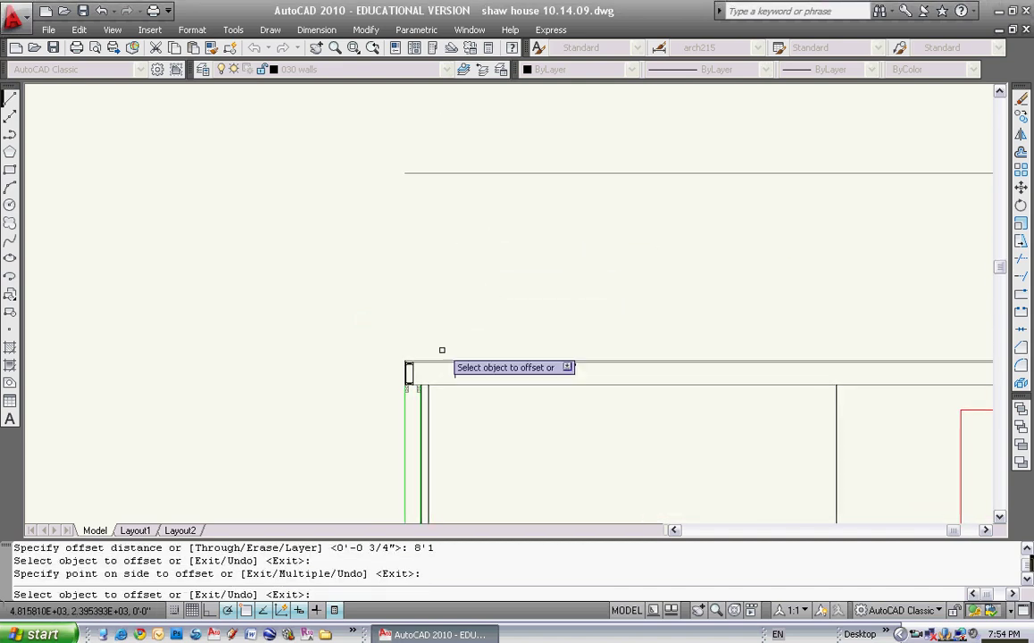
Draw a vertical line from the subfloor's left end up to the left end of the upper horizontal line
left_click(9, 97)
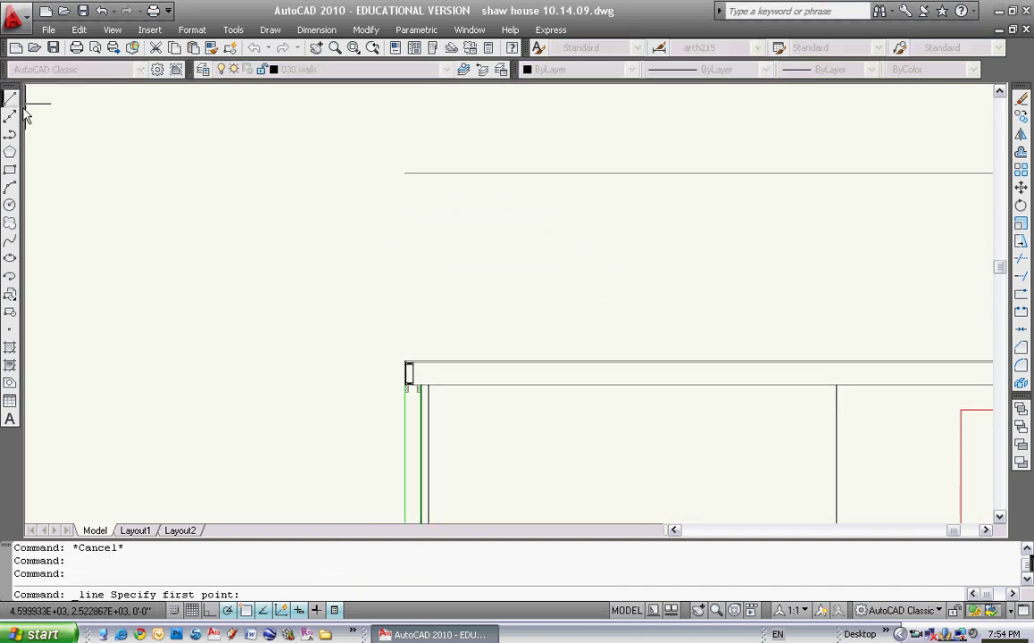
scroll(411, 341, "up", 2)
left_click(413, 375)
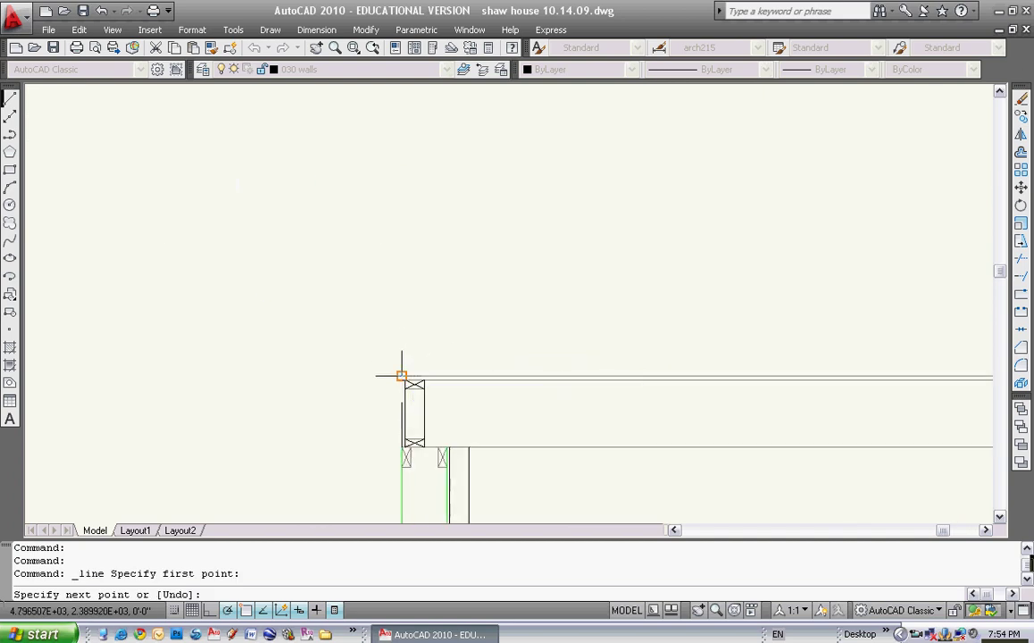
scroll(412, 339, "down", 4)
left_click(416, 196)
key("Escape")
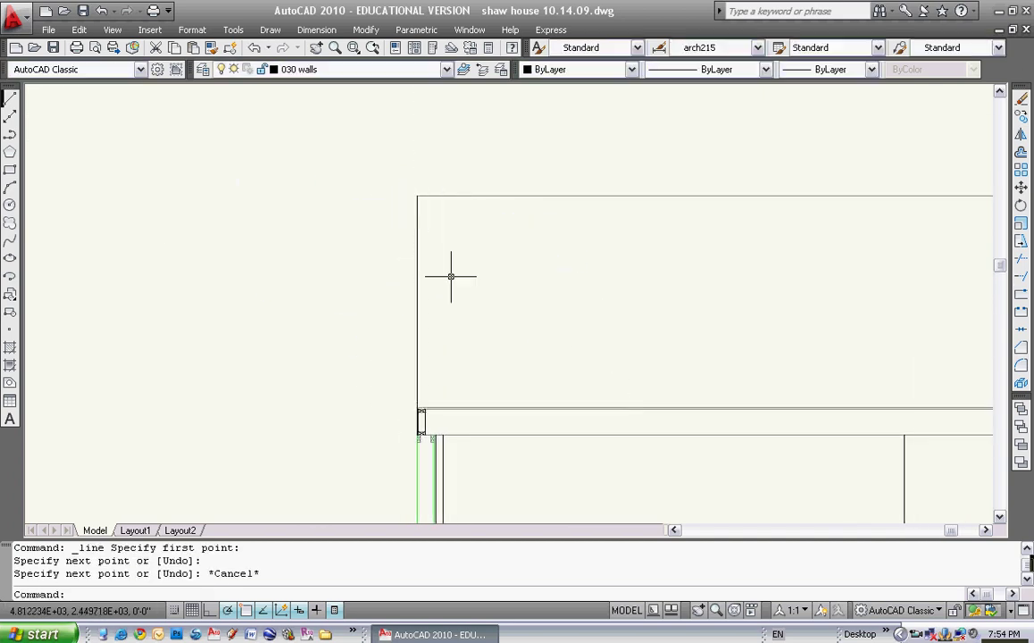
Offset the upper storey's left vertical line 0.5 inch toward the interior
key("Escape")
type("o")
key("Return")
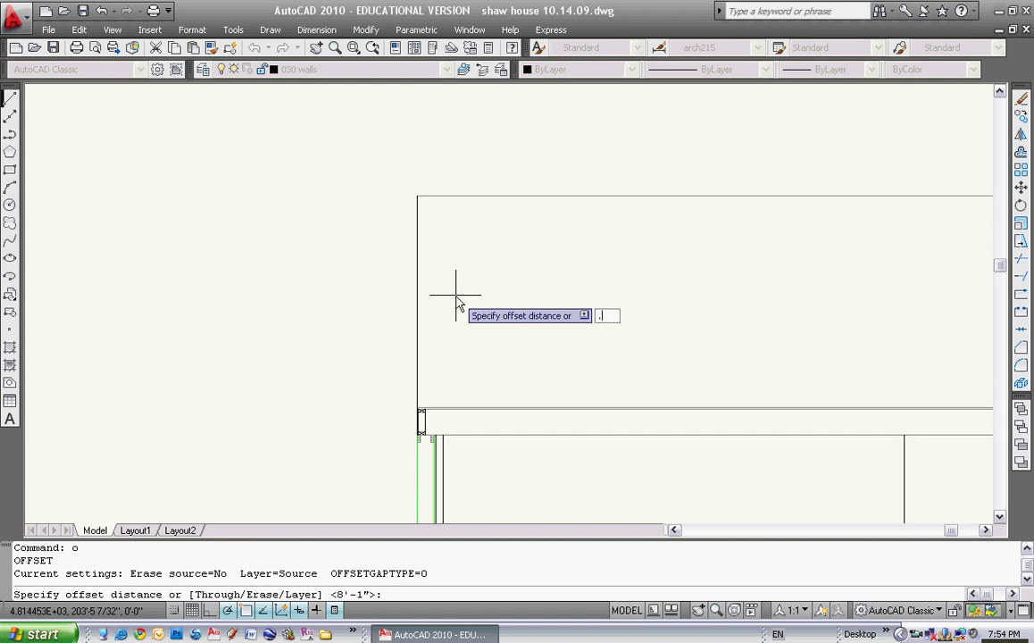
type(".5")
key("Return")
left_click(418, 316)
left_click(460, 343)
scroll(439, 381, "up", 5)
key("Escape")
key("Escape")
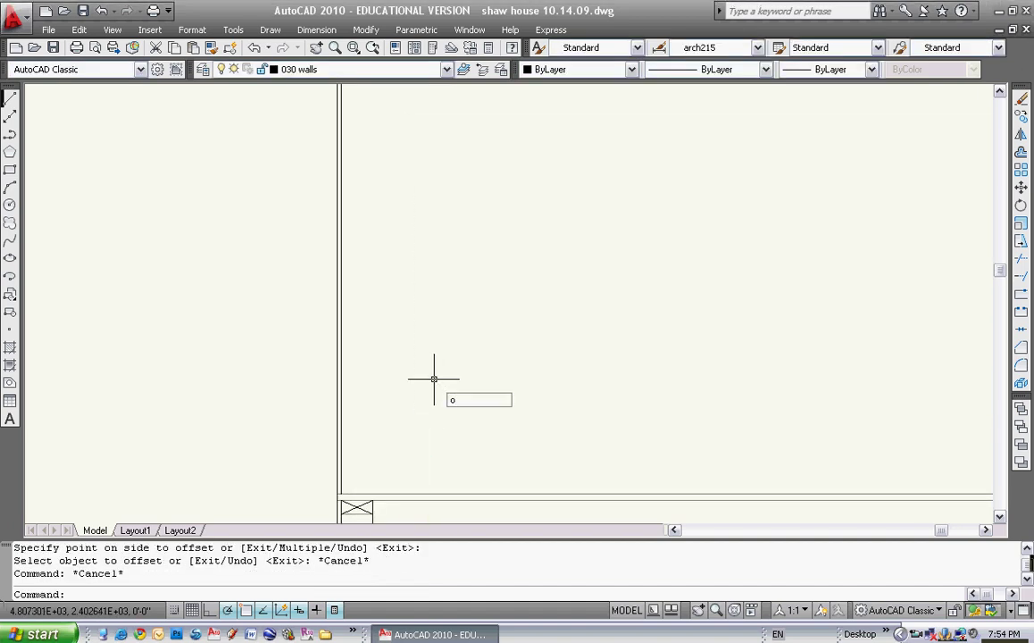
Offset the inner of the two left wall lines 5.5 inches toward the interior for the stud depth
type("o")
key("Return")
type("5.5")
key("Return")
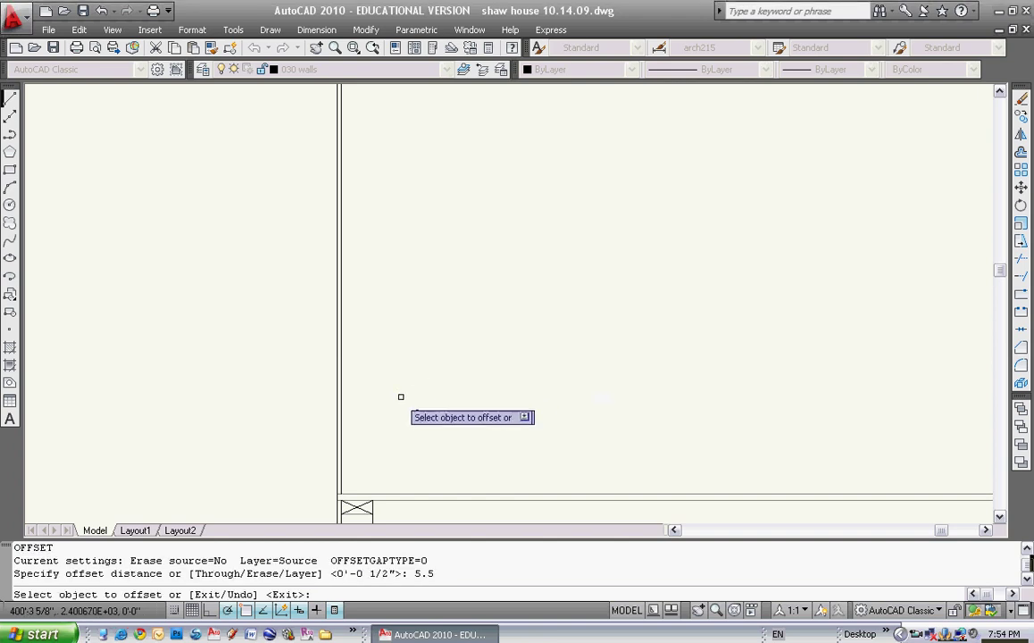
left_click(342, 411)
left_click(435, 416)
scroll(429, 384, "down", 2)
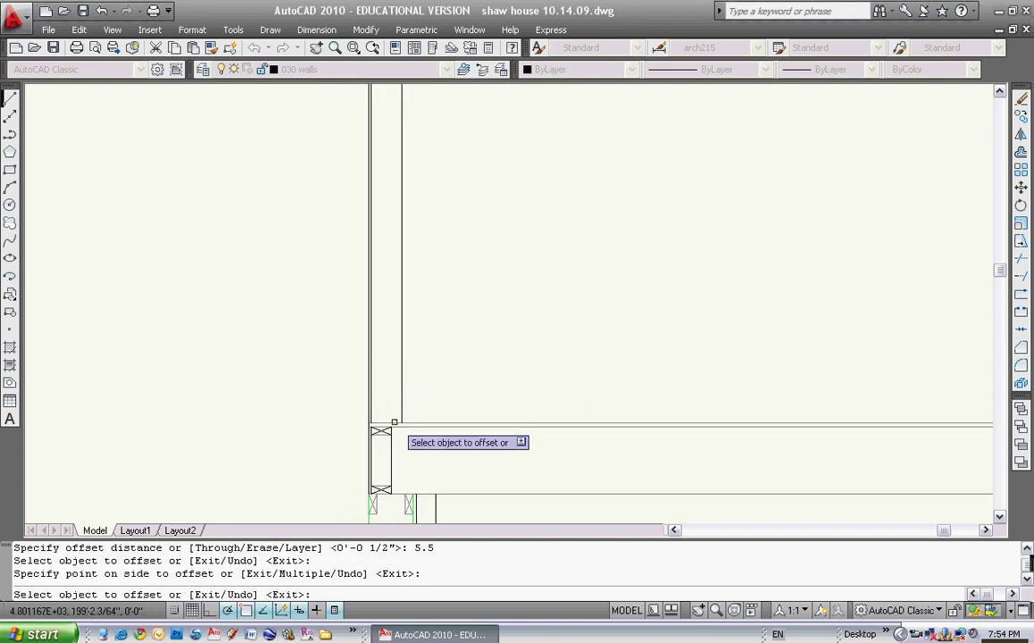
scroll(393, 357, "up", 2)
key("Escape")
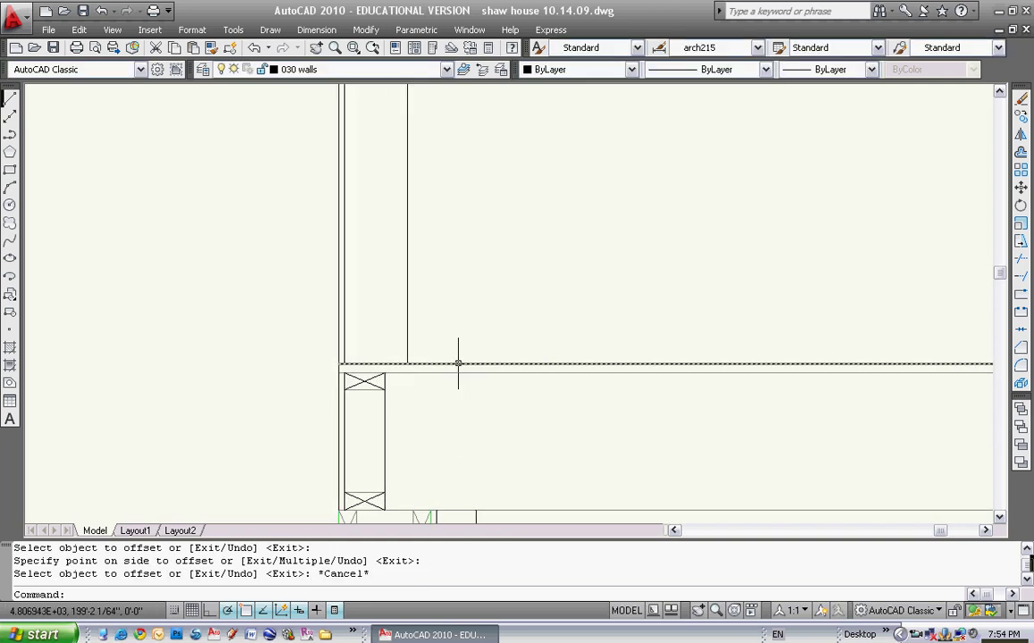
Offset the subfloor's top line 1.5 inches upward for the bottom plate
type("o")
key("Return")
type("1.5")
key("Return")
left_click(455, 362)
left_click(395, 342)
key("Escape")
Draw two crossing diagonals between the corners of the left wall's bottom plate
left_click(9, 98)
left_click(341, 348)
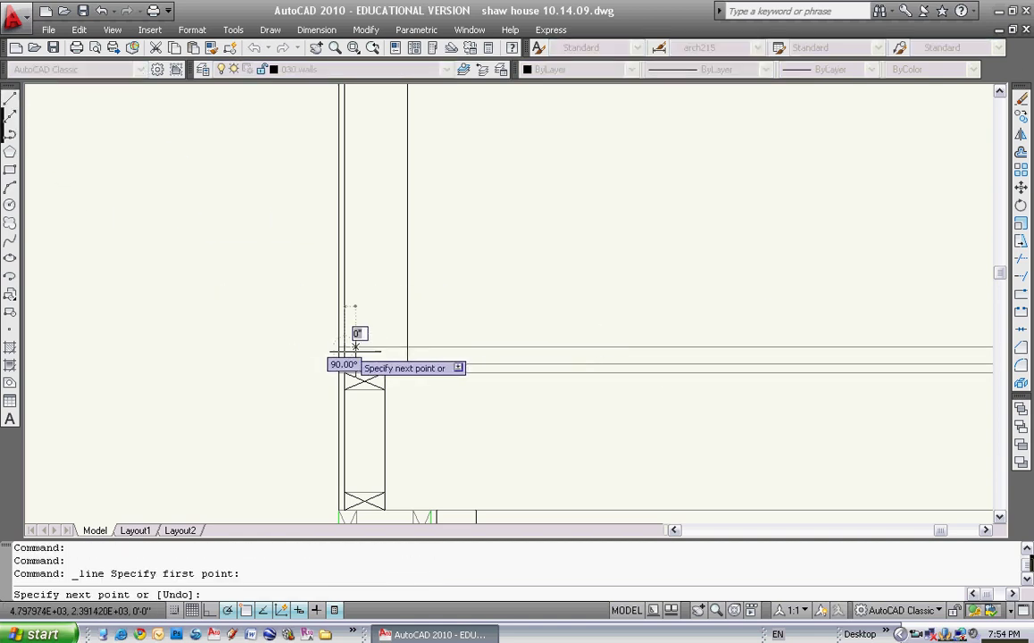
left_click(407, 363)
key("Return")
key("Return")
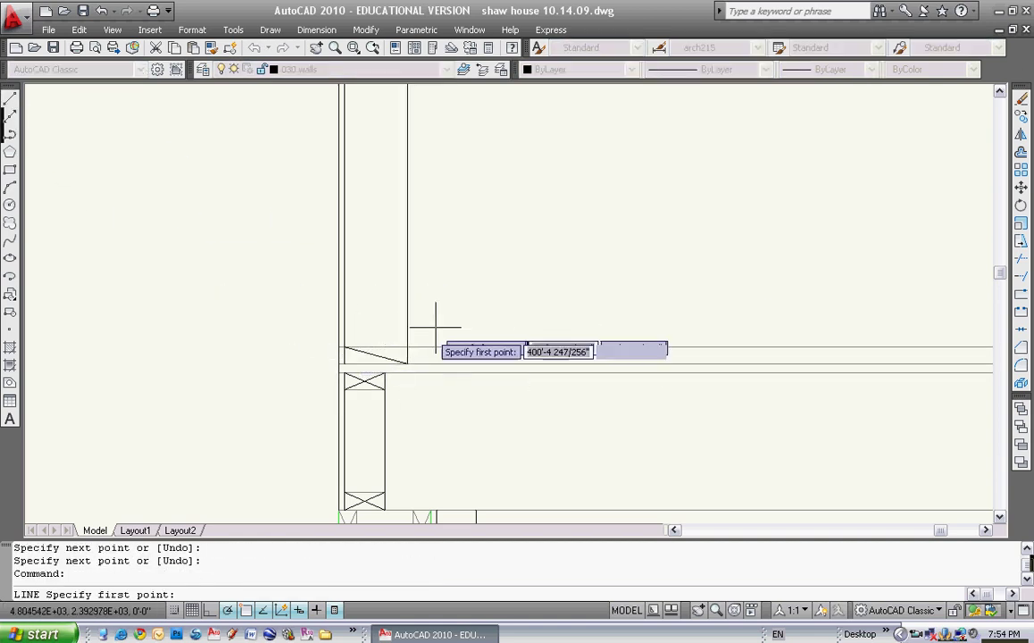
left_click(407, 347)
left_click(342, 363)
key("Escape")
Trim the bottom plate's top line back to the inner and outer faces of the stud wall
type("tr")
key("Return")
left_click(417, 315)
left_click(341, 357)
key("Return")
scroll(341, 355, "up", 5)
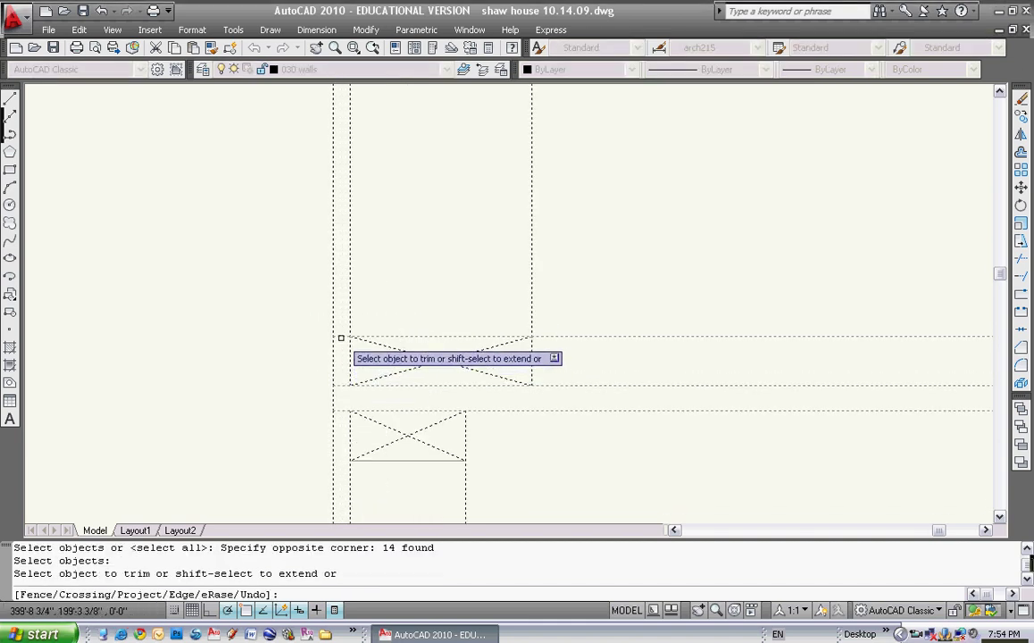
left_click(559, 325)
key("Escape")
key("Escape")
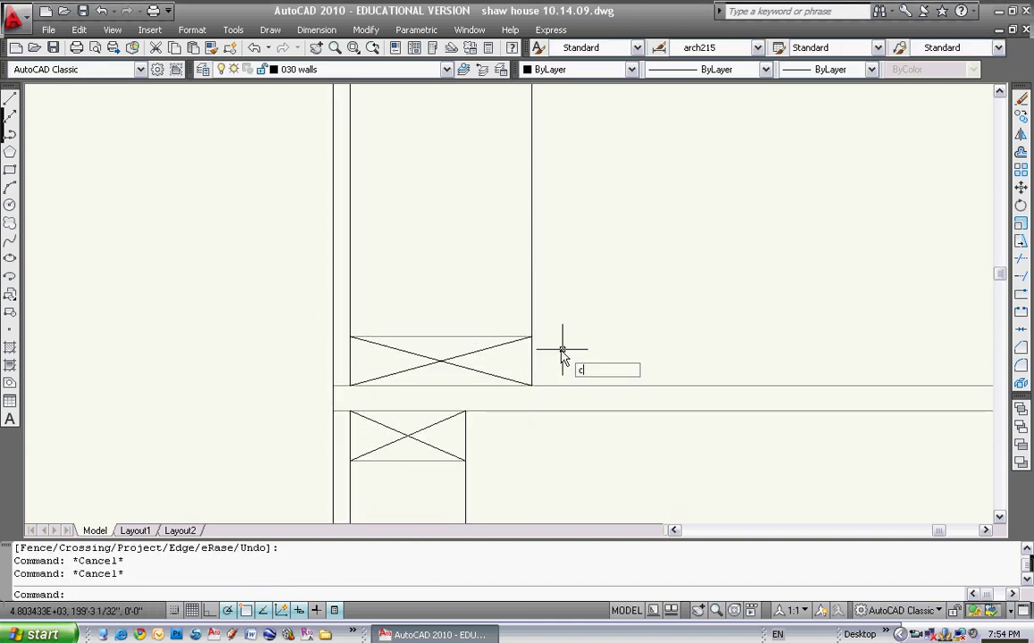
Copy the bottom plate's crossing diagonals to the top of the wall, aligned with its upper interior corner
type("co")
key("Return")
left_click(497, 358)
left_click(423, 364)
key("Return")
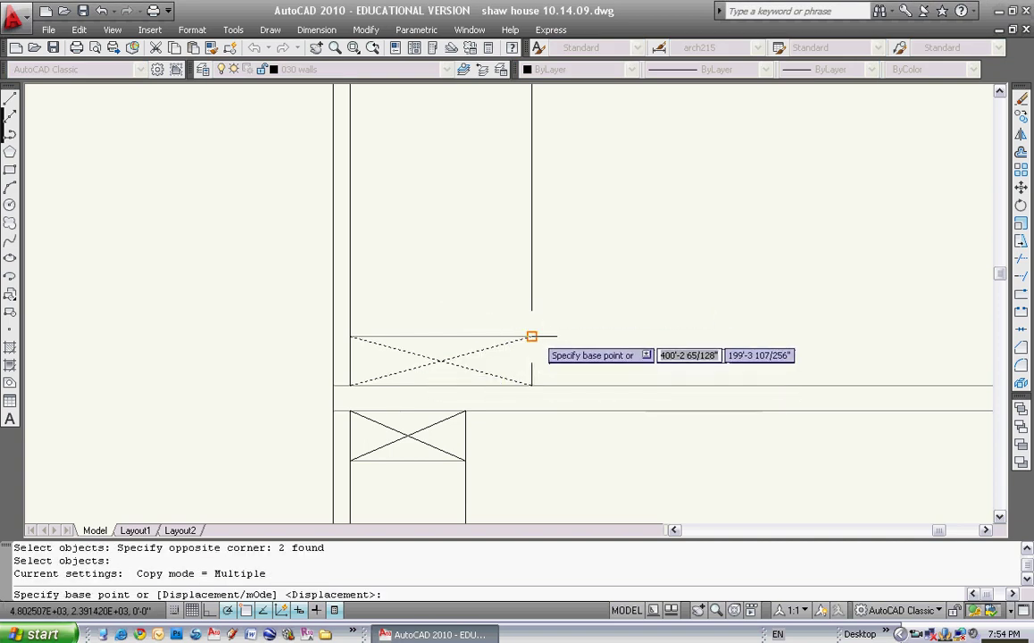
left_click(531, 336)
scroll(536, 272, "down", 6)
middle_click_drag(536, 265, 498, 448)
scroll(498, 265, "up", 2)
scroll(497, 284, "up", 3)
left_click(499, 266)
key("Escape")
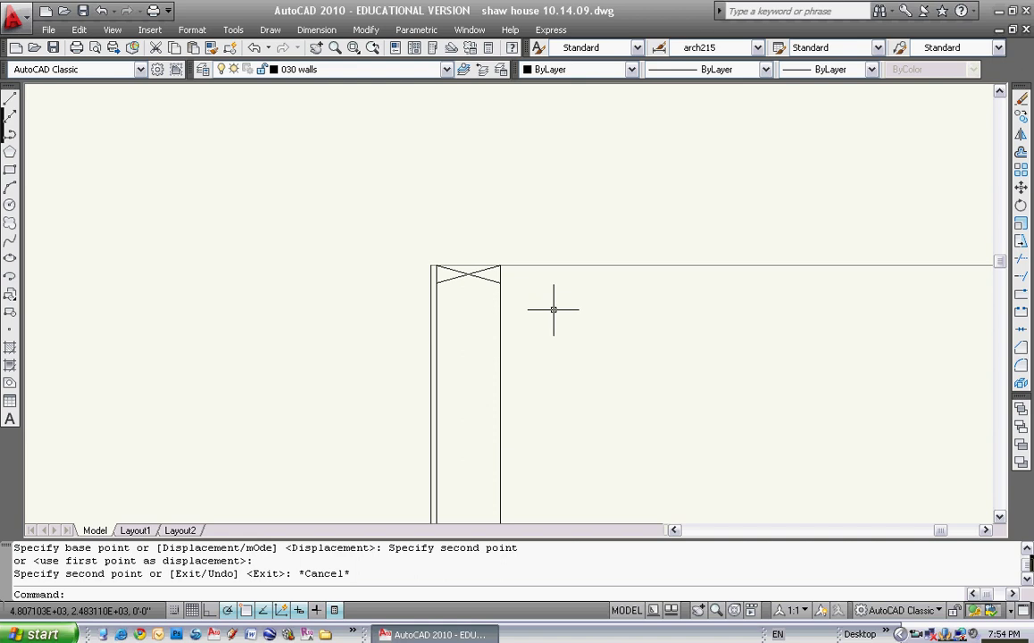
Offset the wall's top line 1.5 inches downward twice to form a double top plate
type("o")
key("Return")
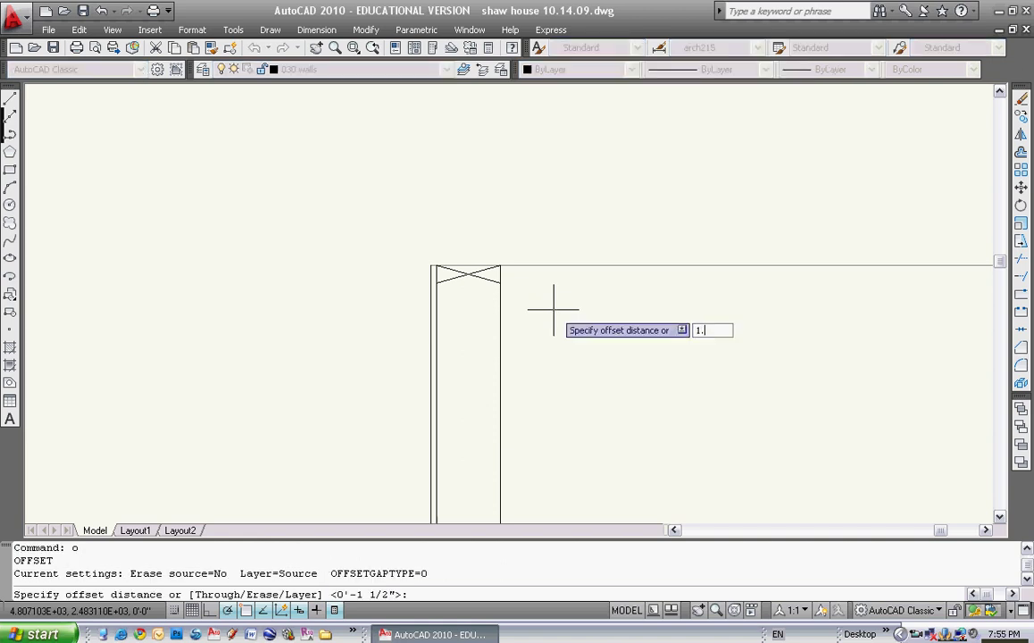
key("Return")
left_click(537, 266)
left_click(553, 346)
left_click(526, 283)
left_click(530, 342)
scroll(479, 299, "up", 1)
key("Escape")
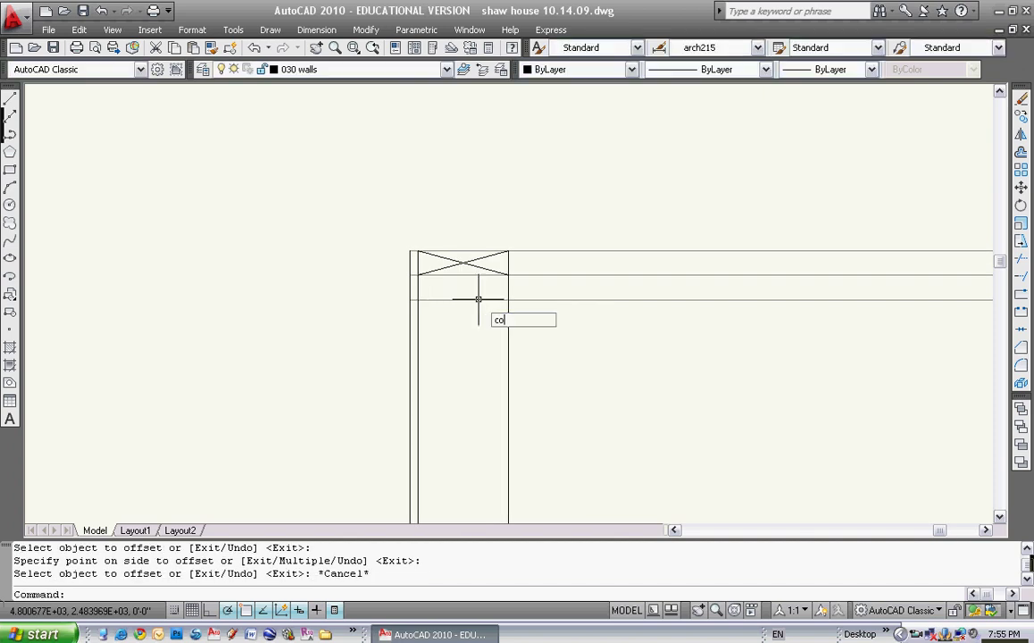
Copy the upper top plate's crossing diagonals down into the second top plate
type("co")
key("Return")
scroll(503, 278, "down", 1)
left_click(496, 256)
left_click(388, 269)
key("Return")
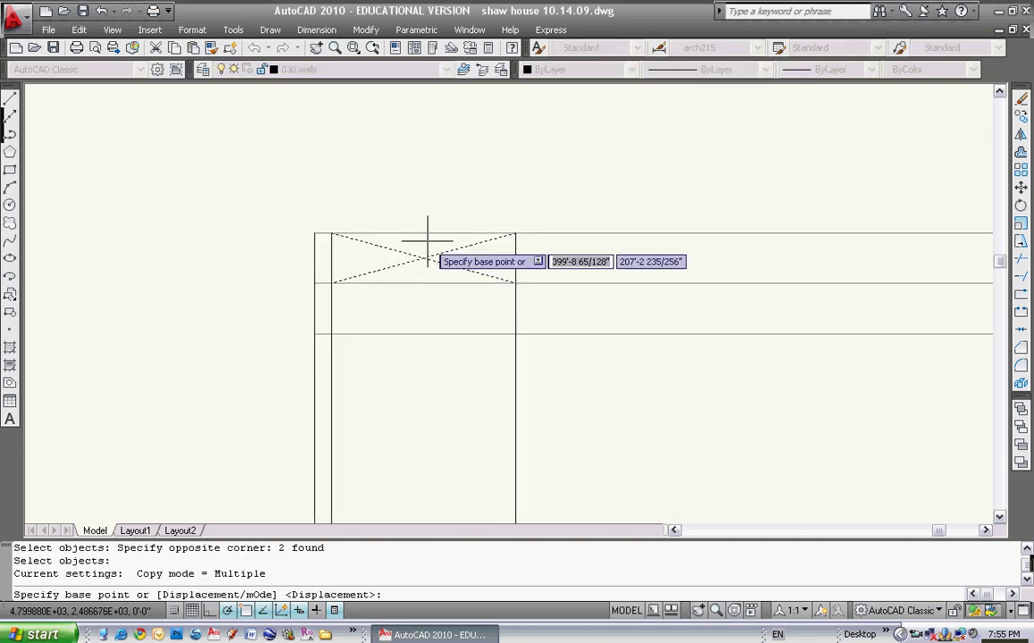
left_click(515, 234)
left_click(515, 283)
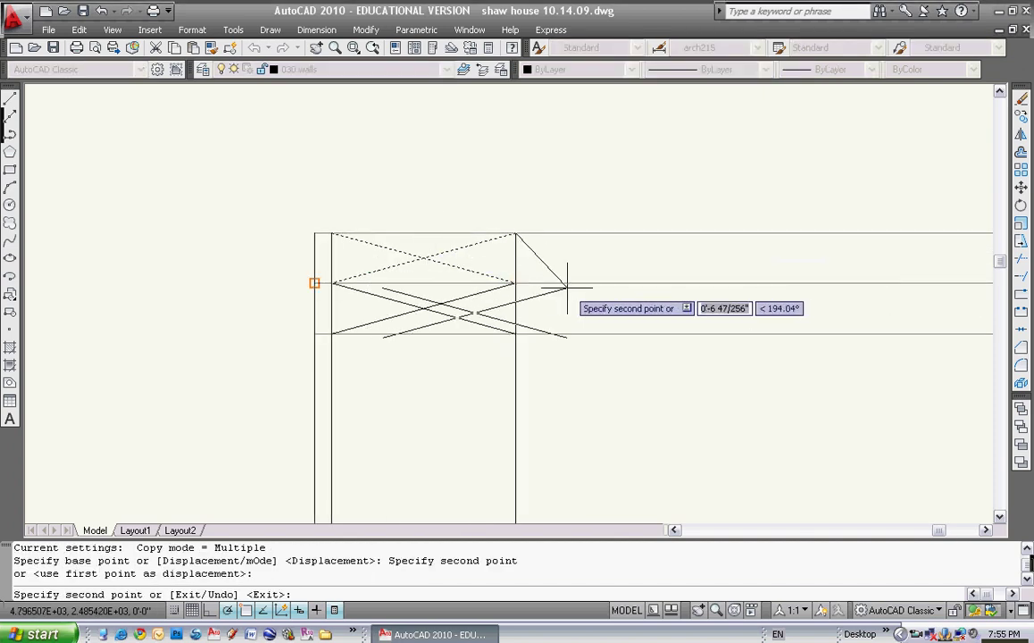
key("Escape")
Trim the two top plate lines beyond both faces of the stud wall
type("tr")
key("Return")
left_click(543, 269)
left_click(321, 366)
key("Return")
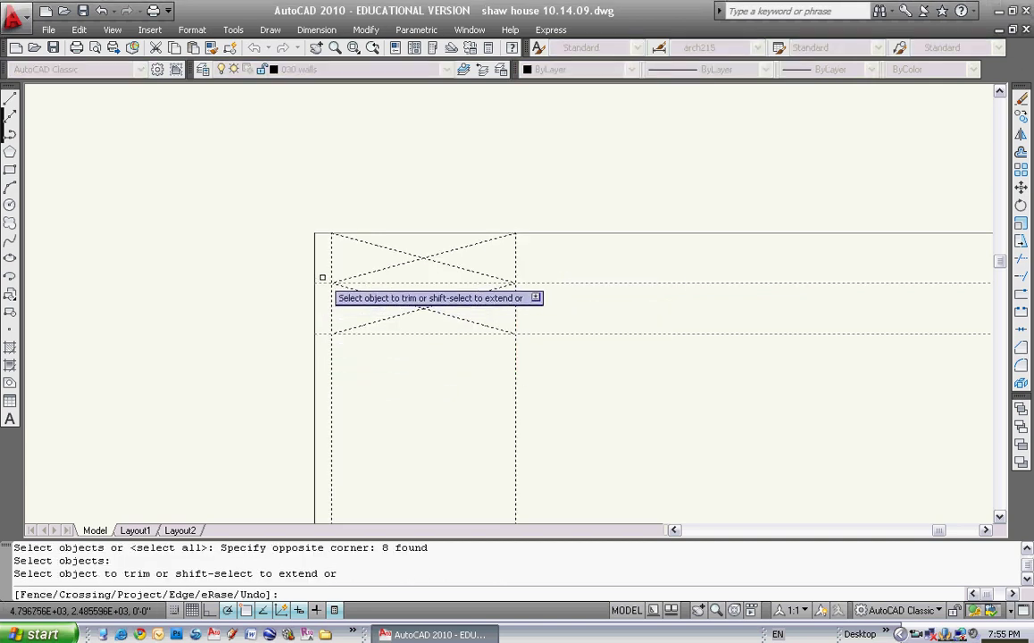
left_click(322, 274)
left_click(322, 345)
left_click(551, 275)
left_click(564, 368)
key("Return")
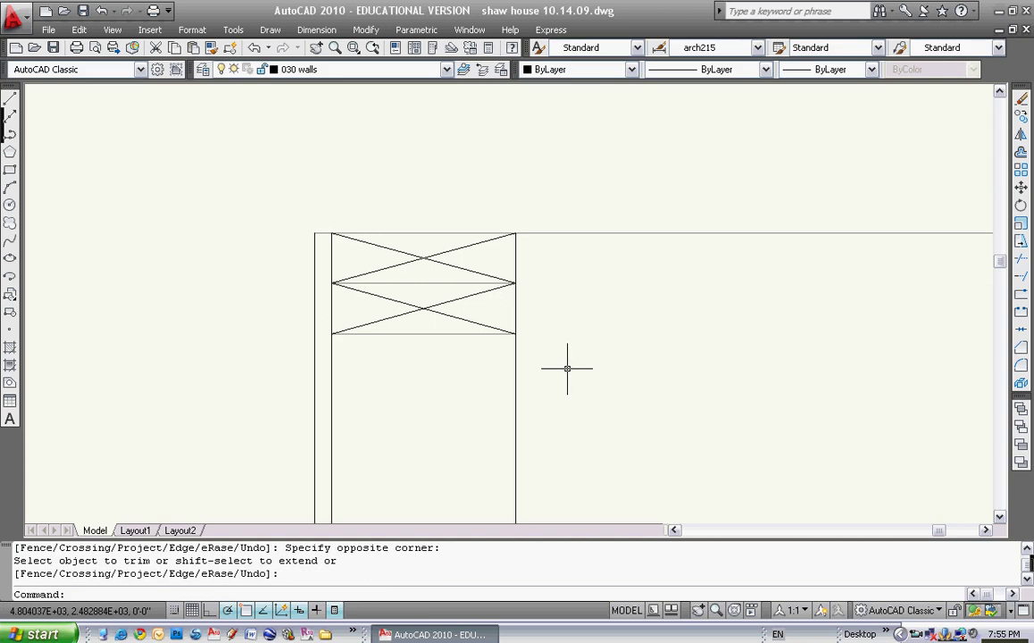
key("Escape")
key("Escape")
Examine the framed left wall of the upper storey within the whole building section
scroll(588, 353, "down", 3)
scroll(513, 326, "up", 1)
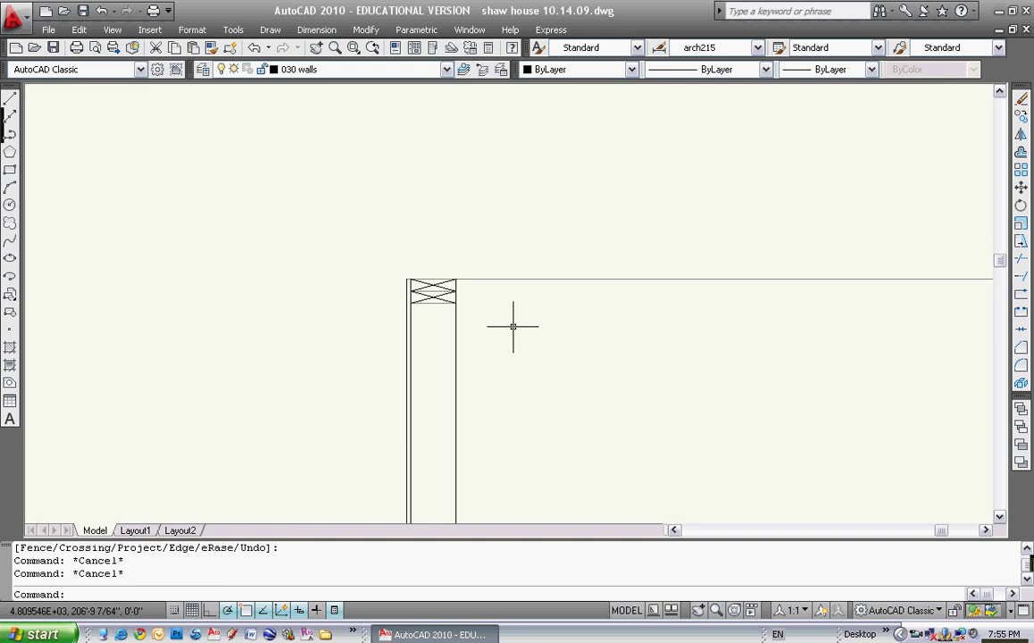
scroll(541, 326, "down", 2)
middle_click_drag(539, 323, 415, 240)
scroll(460, 278, "down", 1)
middle_click_drag(493, 278, 458, 281)
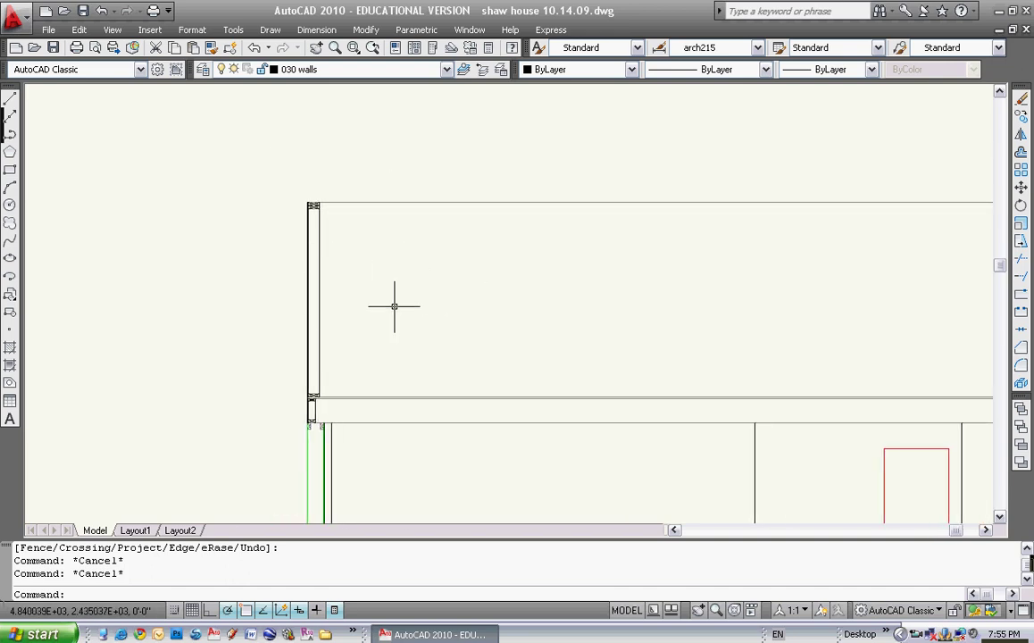
scroll(469, 332, "down", 1)
middle_click_drag(470, 332, 364, 307)
middle_click_drag(293, 302, 335, 305)
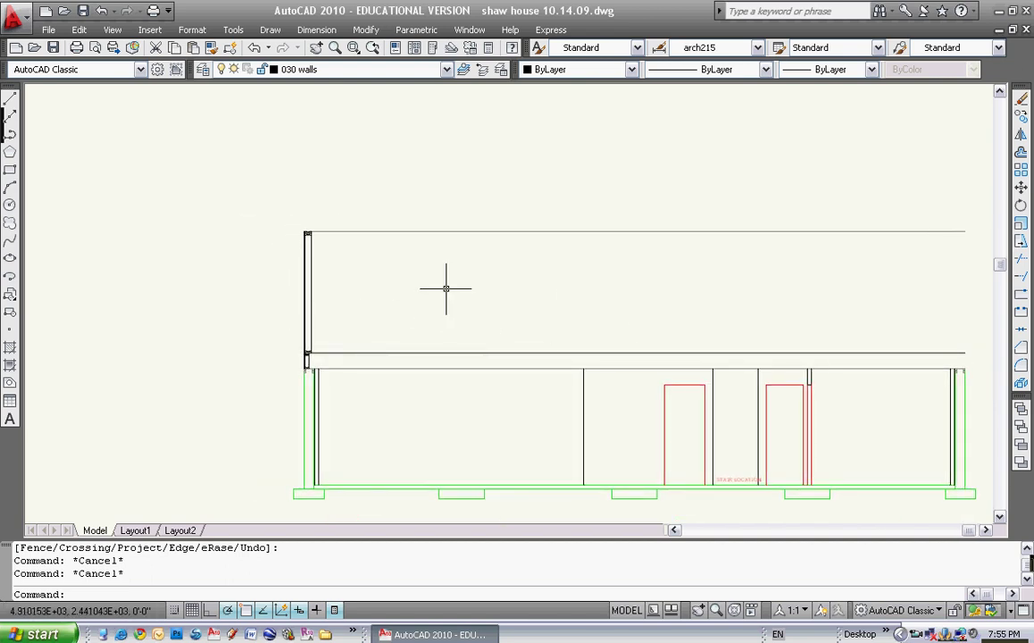
key("Escape")
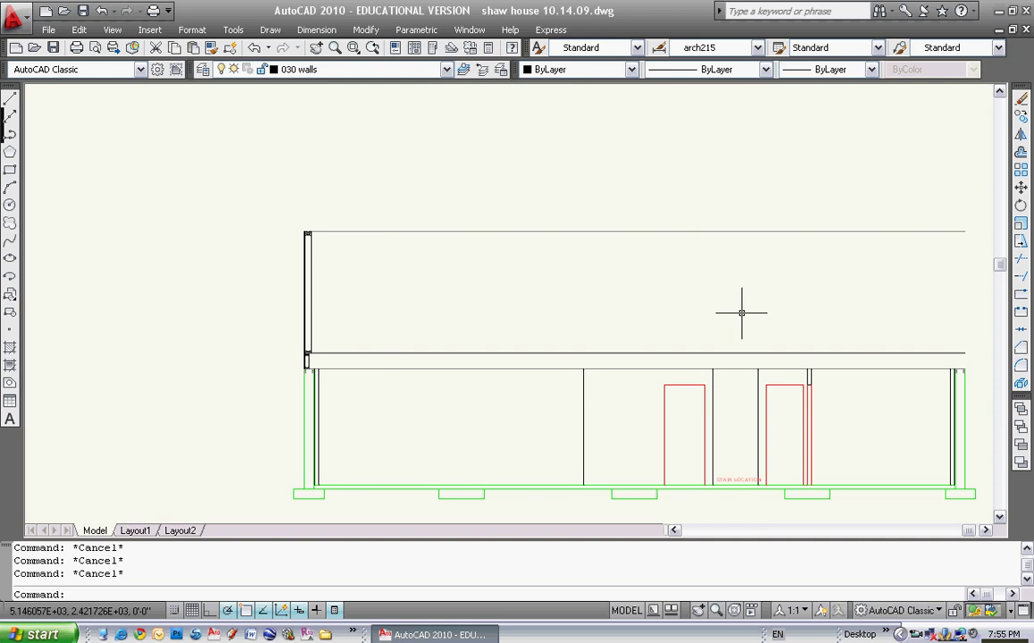
Erase the framing pieces at the top of the lower storey's right exterior wall
left_click(1020, 135)
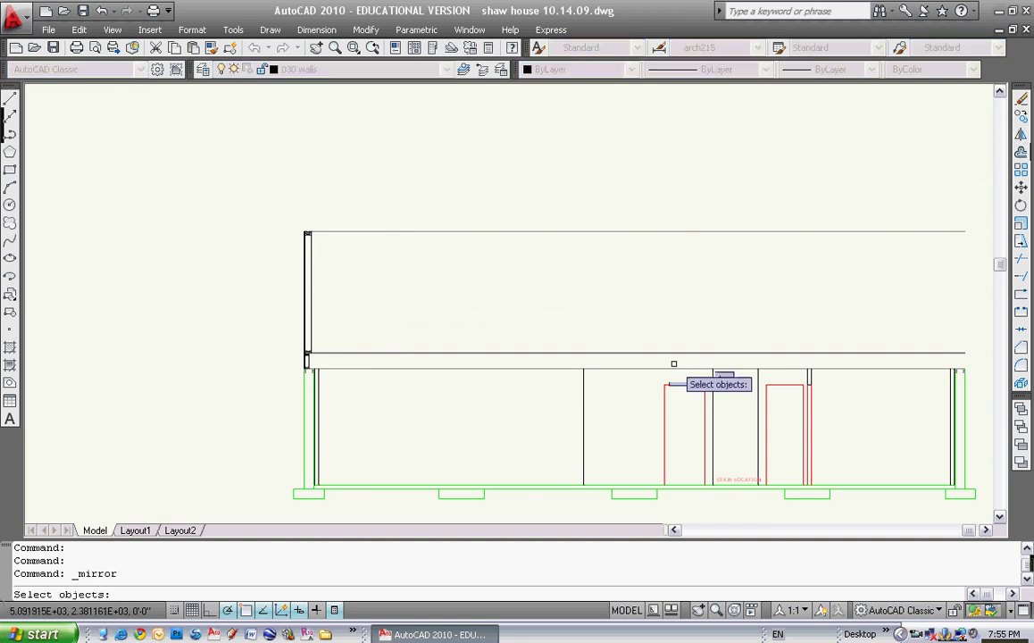
key("Escape")
type("e")
key("Return")
left_click(931, 340)
left_click(974, 383)
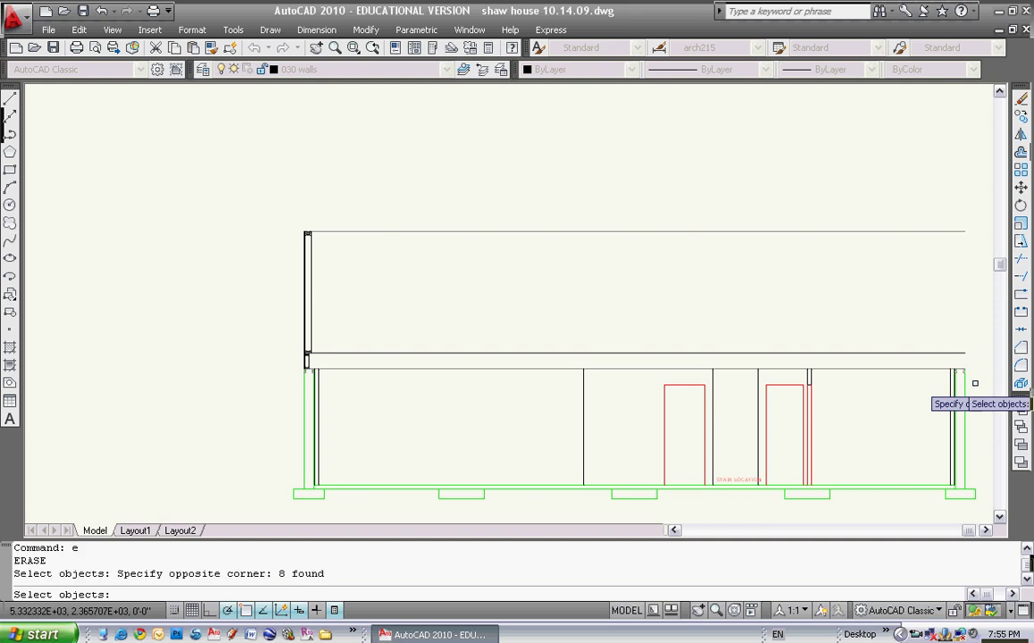
key("Return")
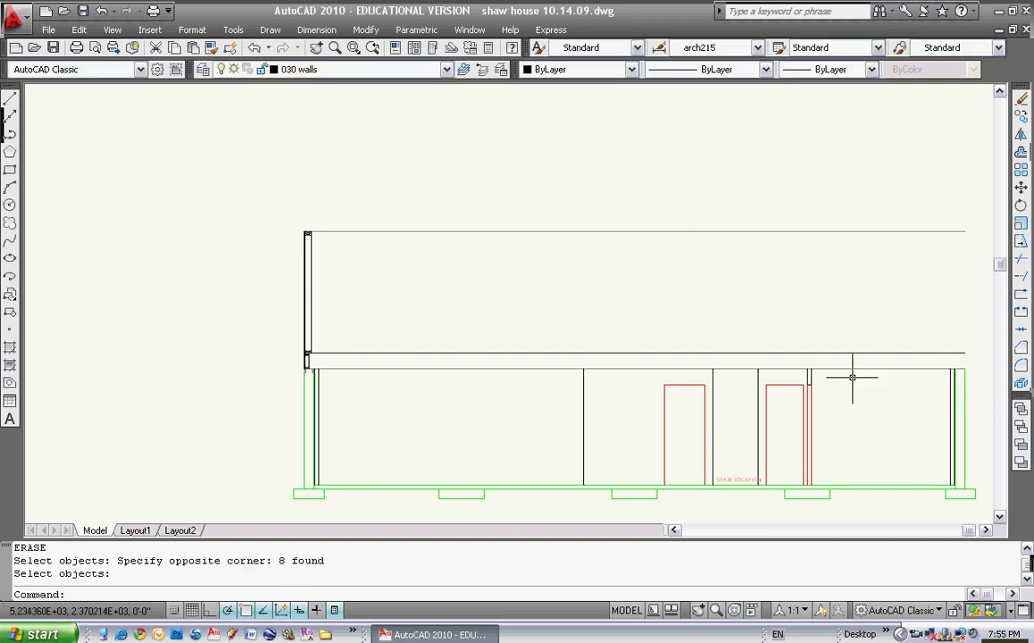
left_click(933, 329)
key("Escape")
key("Escape")
key("Escape")
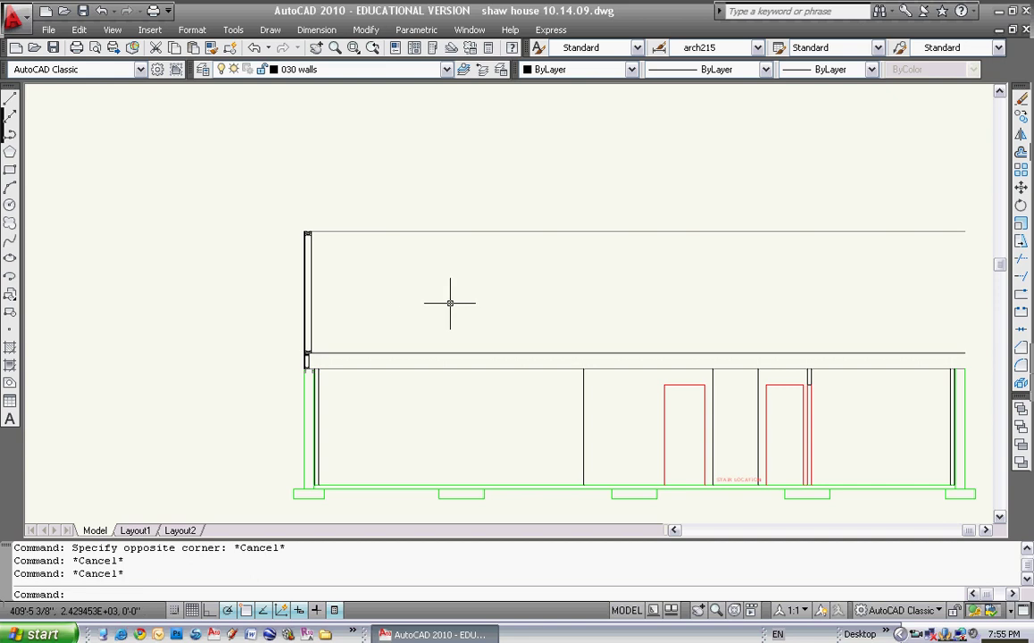
key("Escape")
Mirror the left upper wall and floor-edge framing about the vertical through the top line's midpoint, keeping the originals
type("mi")
key("Return")
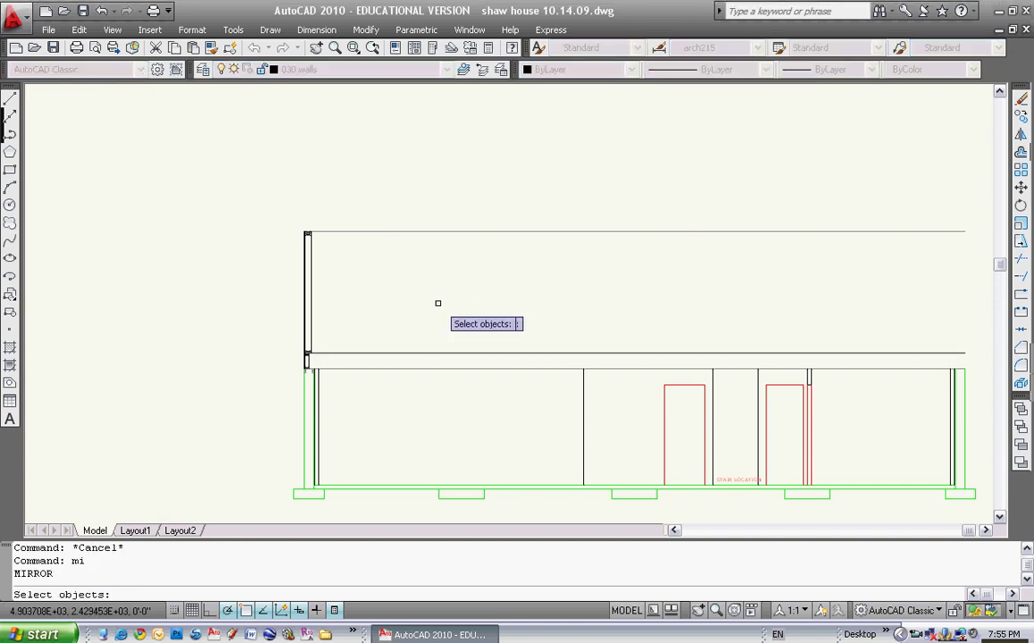
left_click(238, 195)
left_click(322, 359)
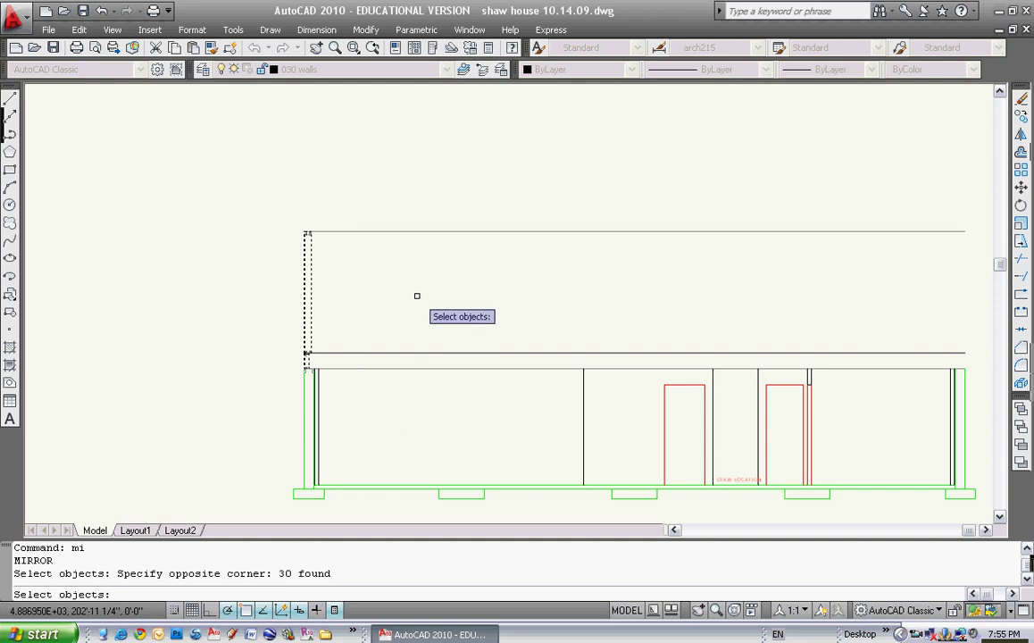
left_click(272, 214)
left_click(353, 399)
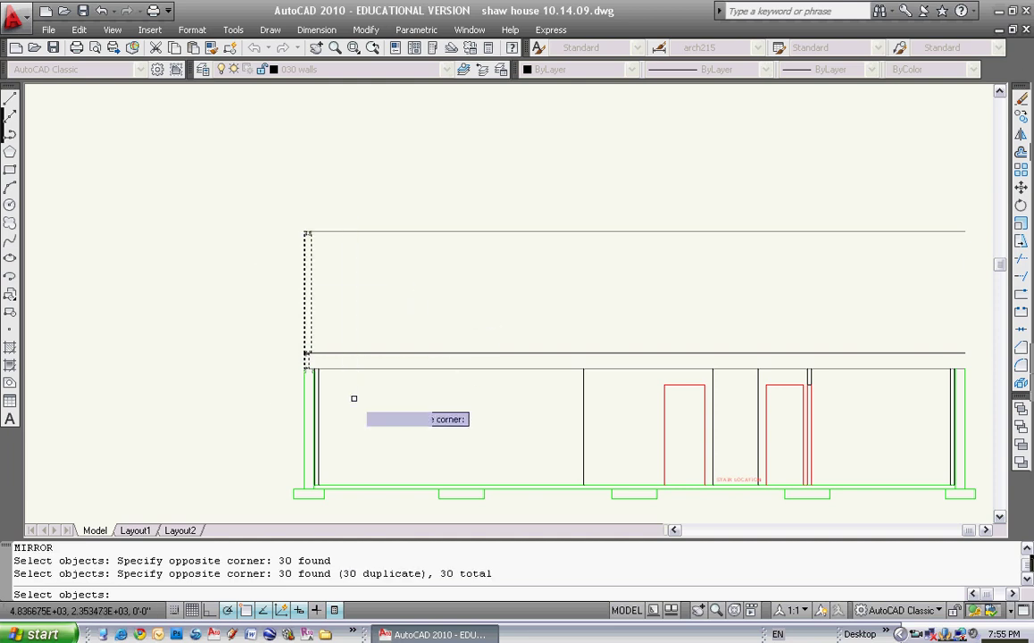
key("Return")
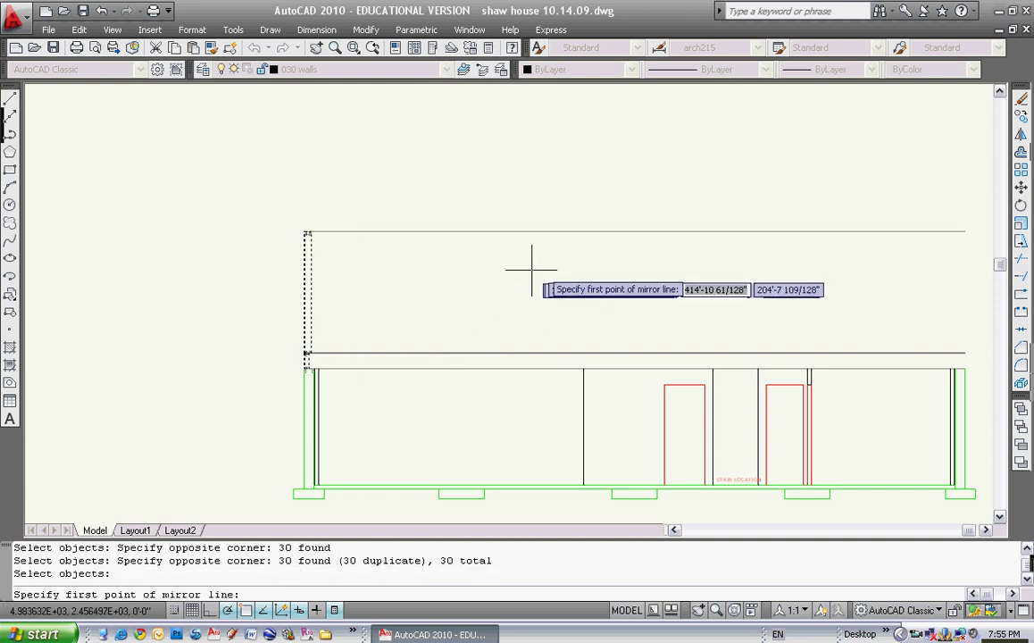
left_click(634, 232)
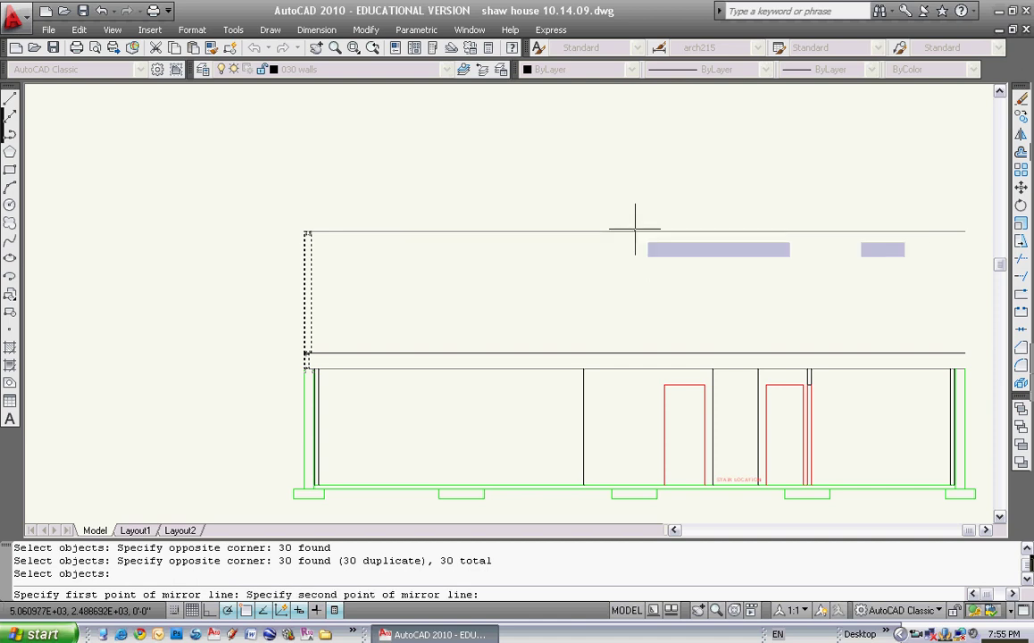
left_click(612, 174)
key("Return")
Examine the mirrored right wall and the section's place among the other plans and sections
middle_click_drag(951, 299, 826, 302)
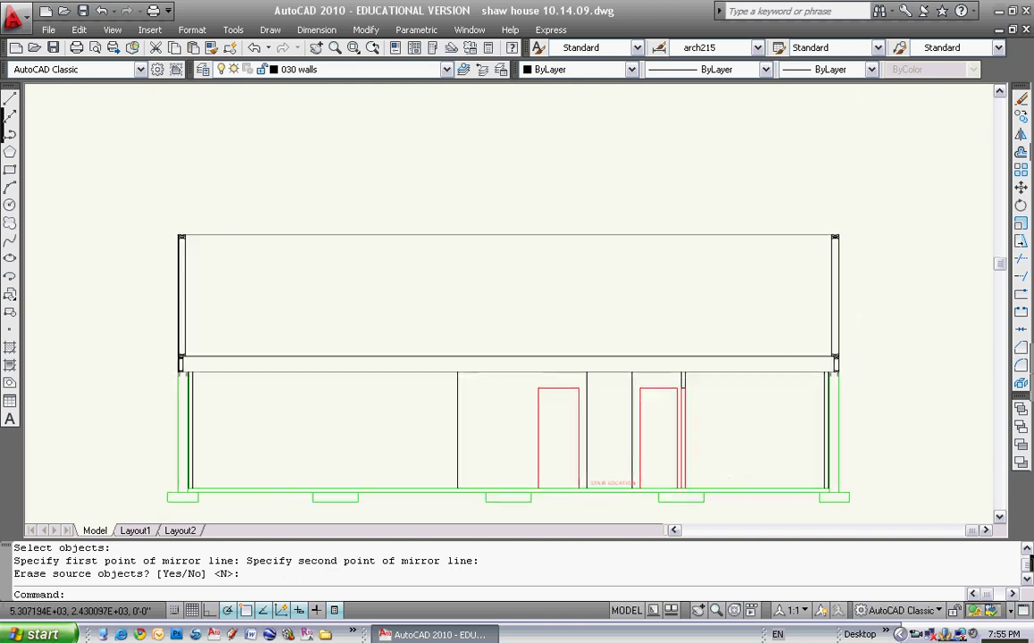
scroll(834, 312, "up", 3)
scroll(807, 331, "down", 4)
middle_click_drag(773, 322, 813, 267)
key("Escape")
scroll(698, 373, "down", 6)
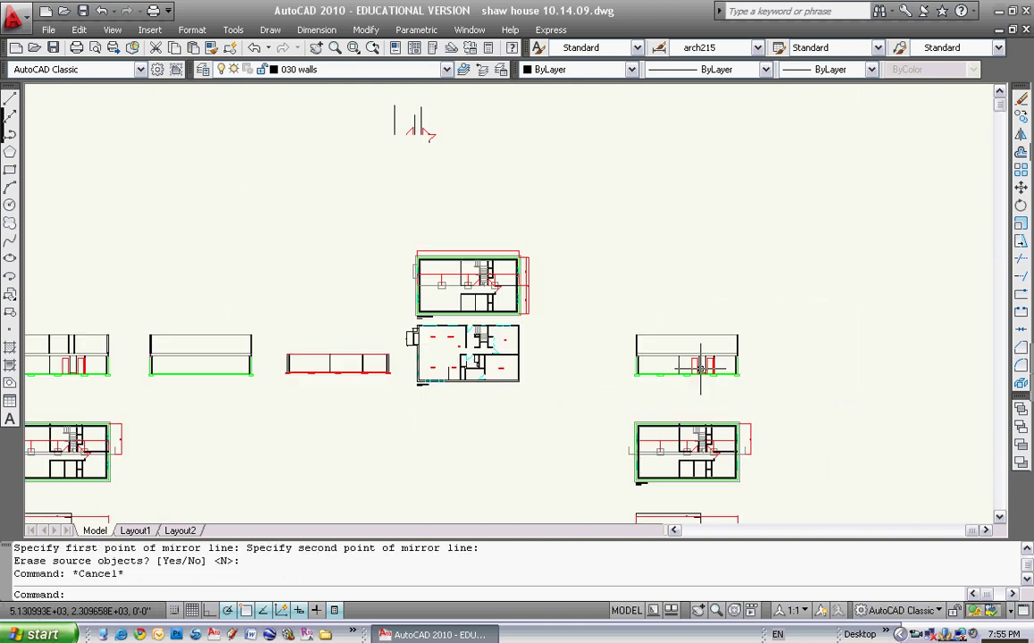
Dimension the vertical distance from the main floor plan's upper-right exterior corner to the horizontal section line
middle_click_drag(699, 400, 663, 255)
scroll(663, 410, "up", 6)
scroll(660, 421, "up", 3)
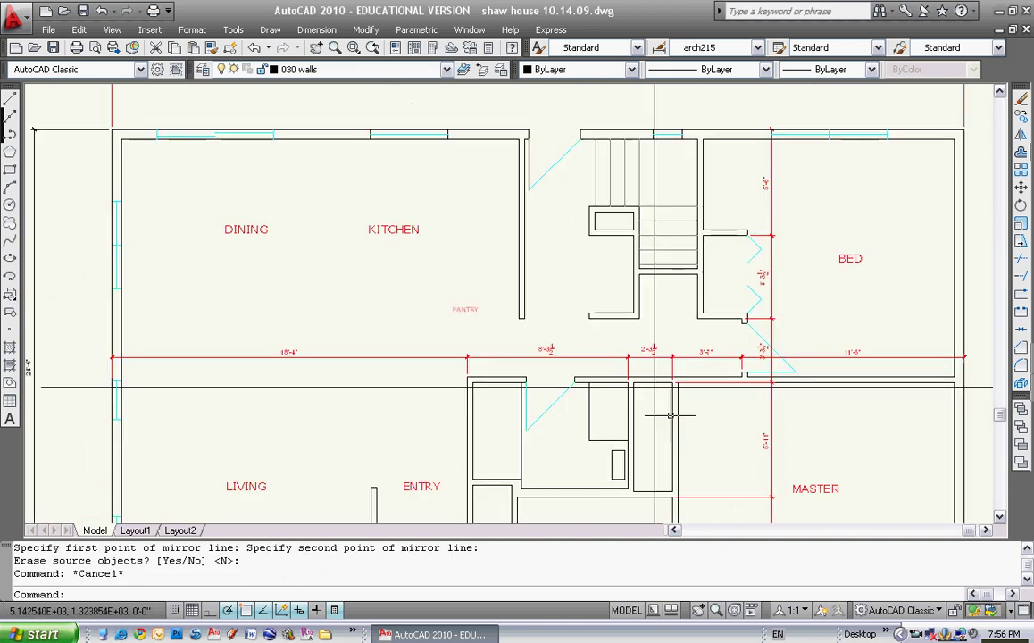
key("Escape")
middle_click_drag(699, 400, 567, 385)
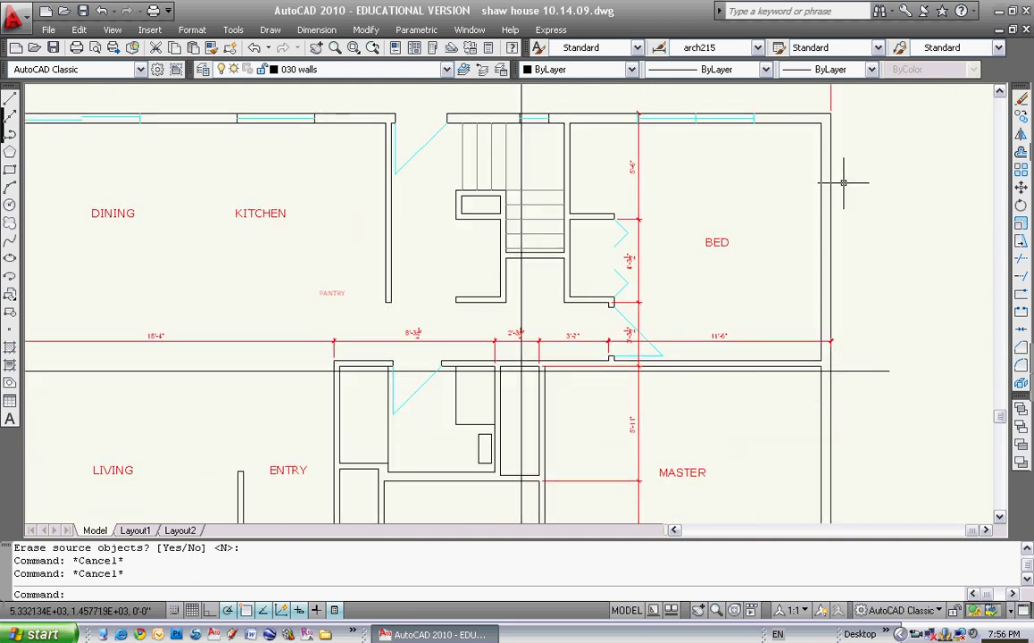
key("Escape")
type("di")
key("Return")
left_click(317, 29)
left_click(319, 79)
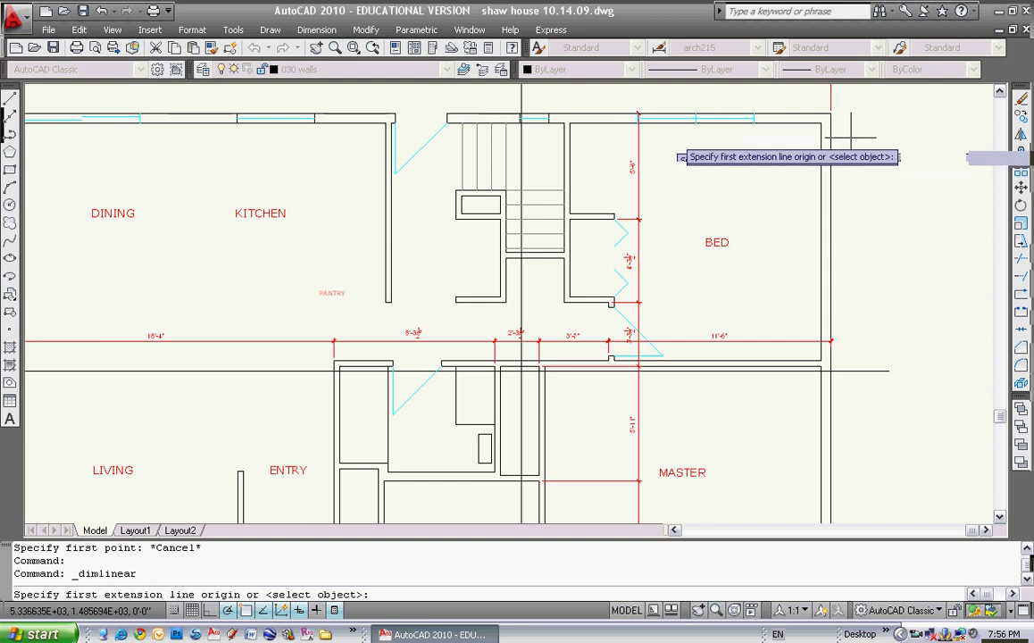
left_click(831, 114)
left_click(899, 364)
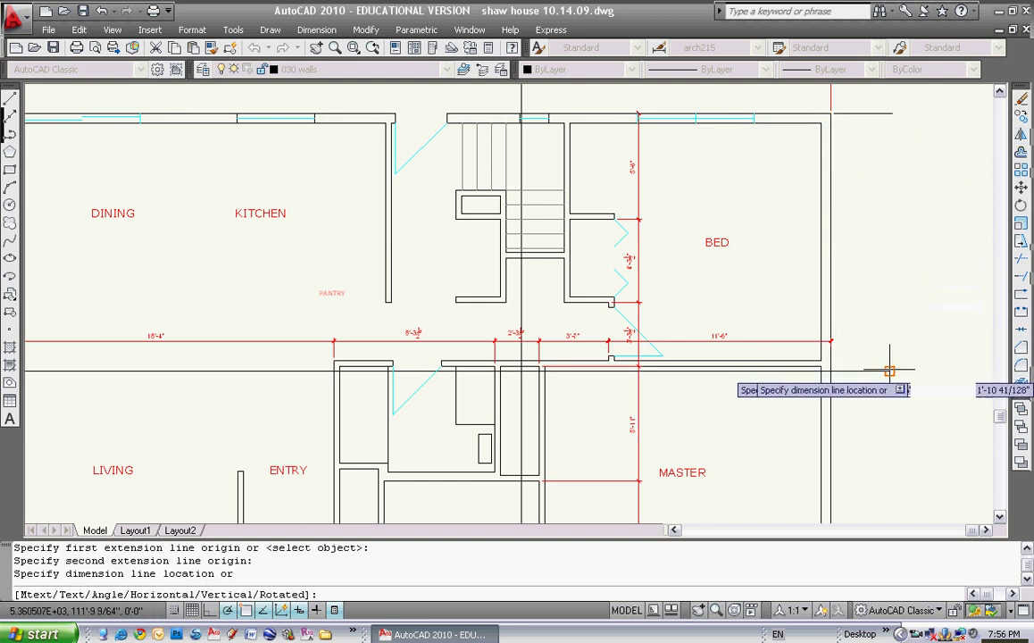
left_click(911, 240)
key("Escape")
Examine where the horizontal section line cuts the interior walls of the main floor plan
scroll(910, 241, "up", 2)
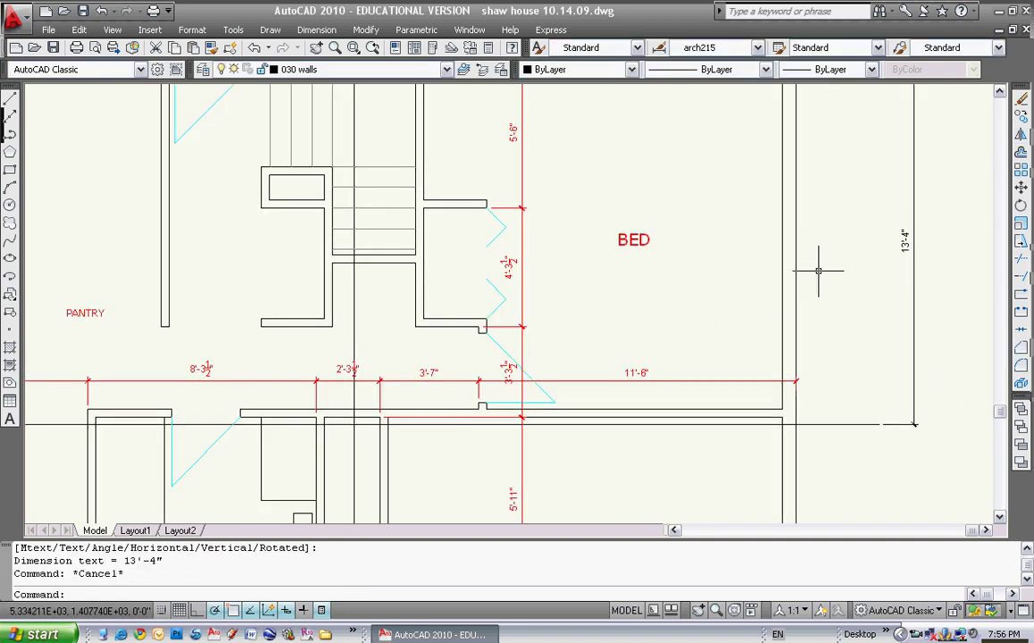
middle_click_drag(839, 229, 852, 293)
key("Escape")
key("Escape")
middle_click_drag(657, 473, 758, 413)
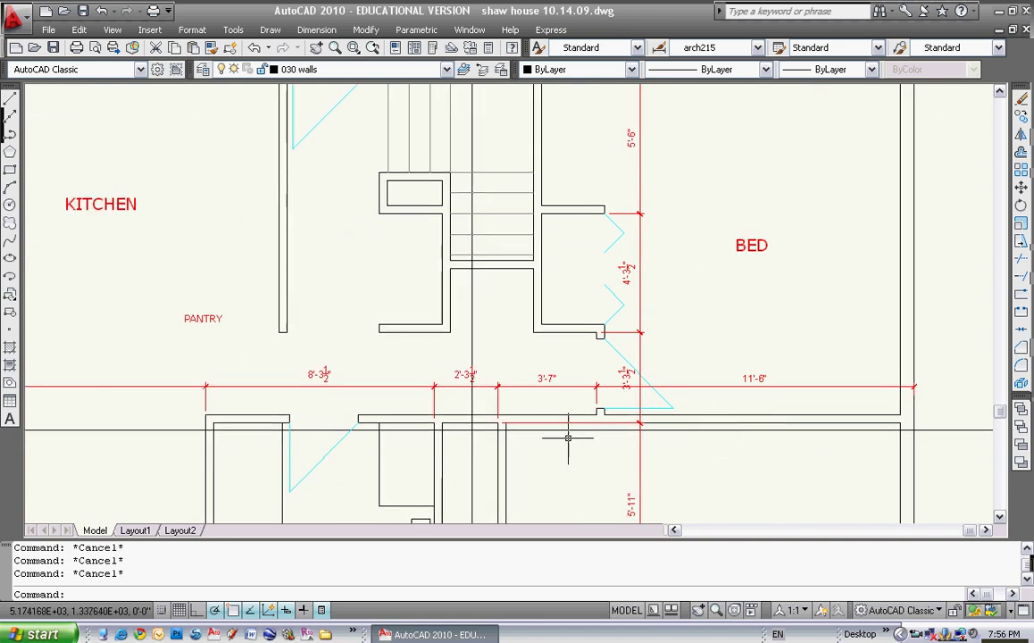
middle_click_drag(522, 428, 620, 364)
scroll(619, 365, "down", 3)
scroll(625, 362, "up", 6)
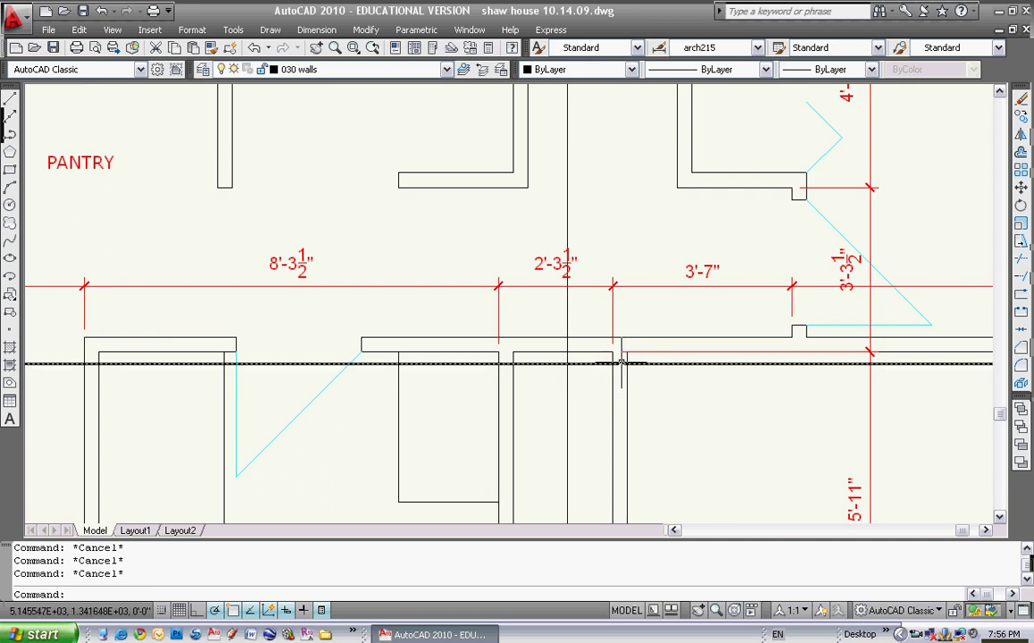
Copy the two pairs of interior wall lines below the plan's section line straight up into the section's upper storey
type("o")
key("Return")
left_click(519, 355)
left_click(480, 359)
left_click(121, 358)
left_click(79, 360)
key("Return")
left_click(127, 349)
scroll(163, 302, "down", 3)
middle_click_drag(181, 238, 214, 374)
scroll(233, 201, "down", 2)
mouse_move(223, 178)
middle_mouse_down()
mouse_move(221, 209)
mouse_move(259, 305)
middle_mouse_up()
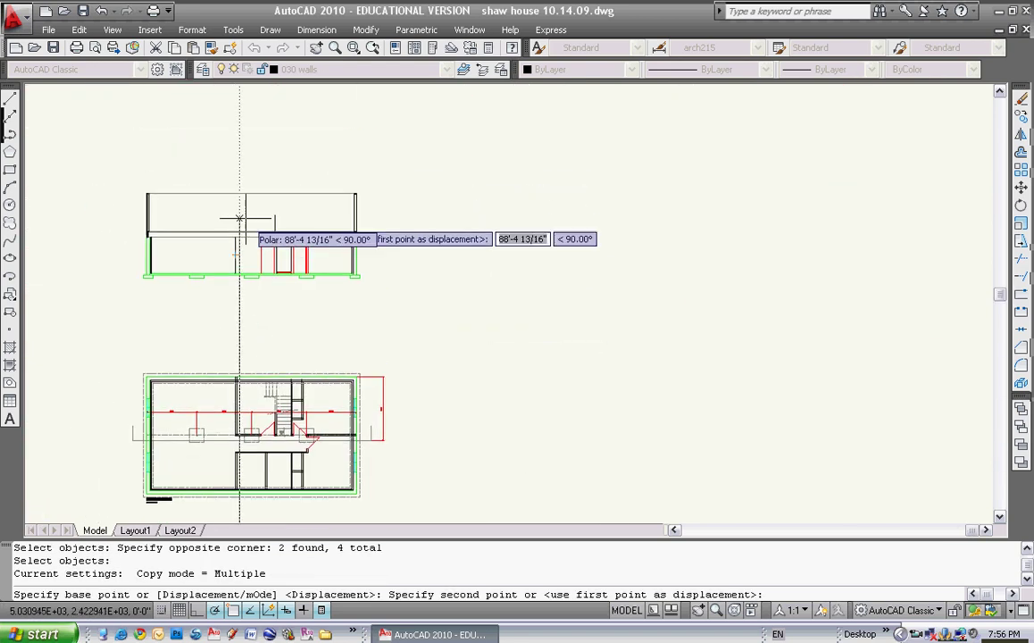
middle_click_drag(233, 143, 242, 362)
middle_click_drag(246, 223, 250, 286)
scroll(242, 275, "up", 5)
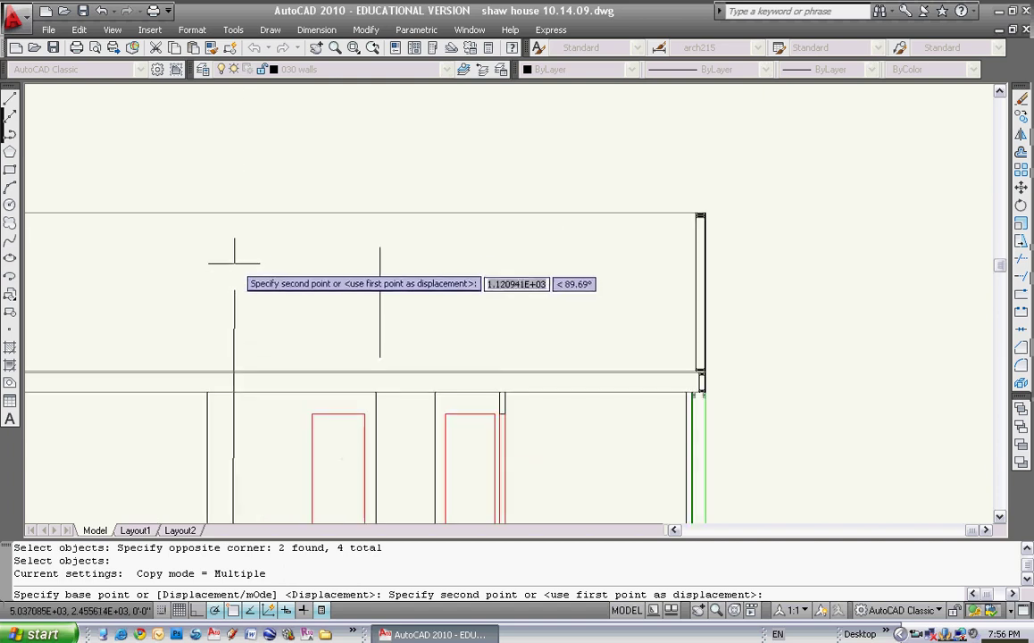
left_click(220, 241)
key("Escape")
Extend the copied interior wall lines up to the top line of the upper storey
type("ex")
key("Return")
left_click(411, 189)
left_click(196, 254)
key("Return")
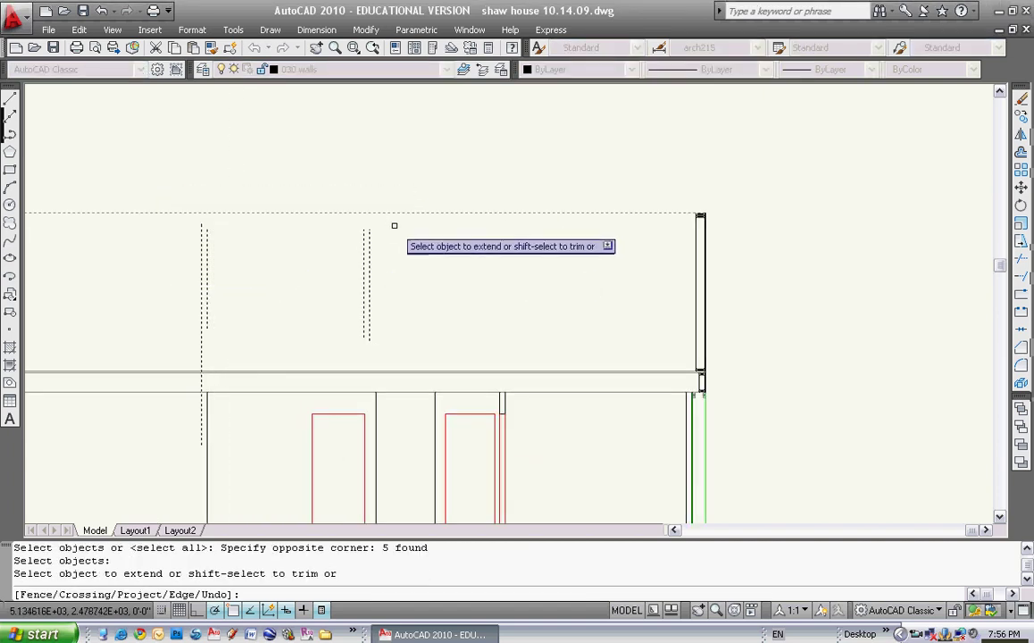
left_click(369, 220)
left_click(181, 243)
key("Escape")
Extend the copied interior wall lines down to the second-floor line
type("ex")
key("Return")
left_click(383, 371)
key("Return")
left_click(373, 286)
left_click(178, 309)
key("Escape")
key("Escape")
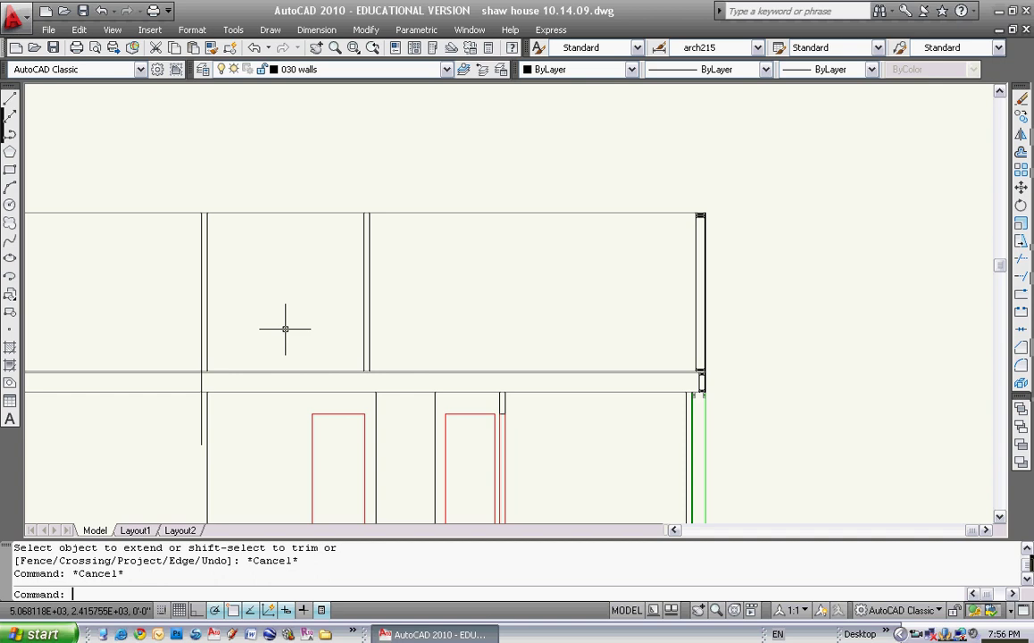
Trim the leftmost interior wall line where it runs below the second-floor line
type("tr")
key("Return")
left_click(231, 370)
key("Return")
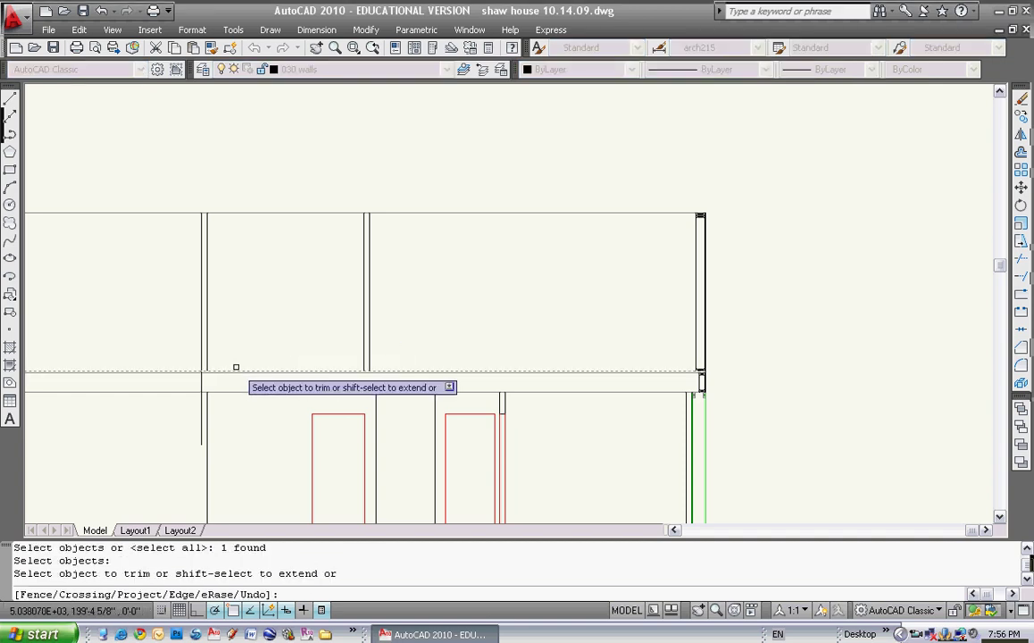
left_click(201, 383)
key("Escape")
middle_click_drag(330, 339, 362, 325)
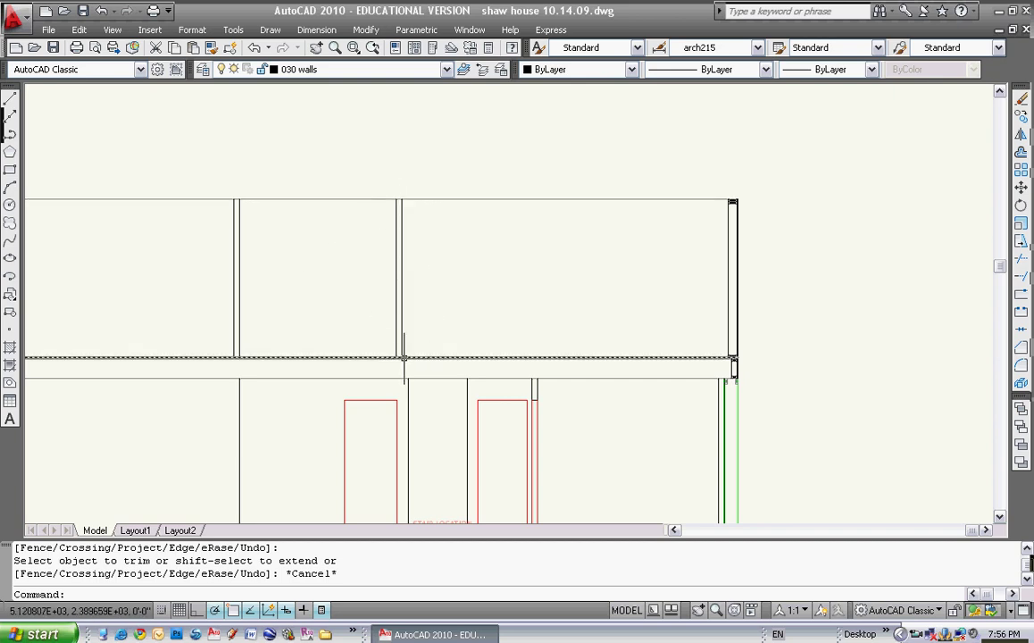
scroll(493, 290, "down", 4)
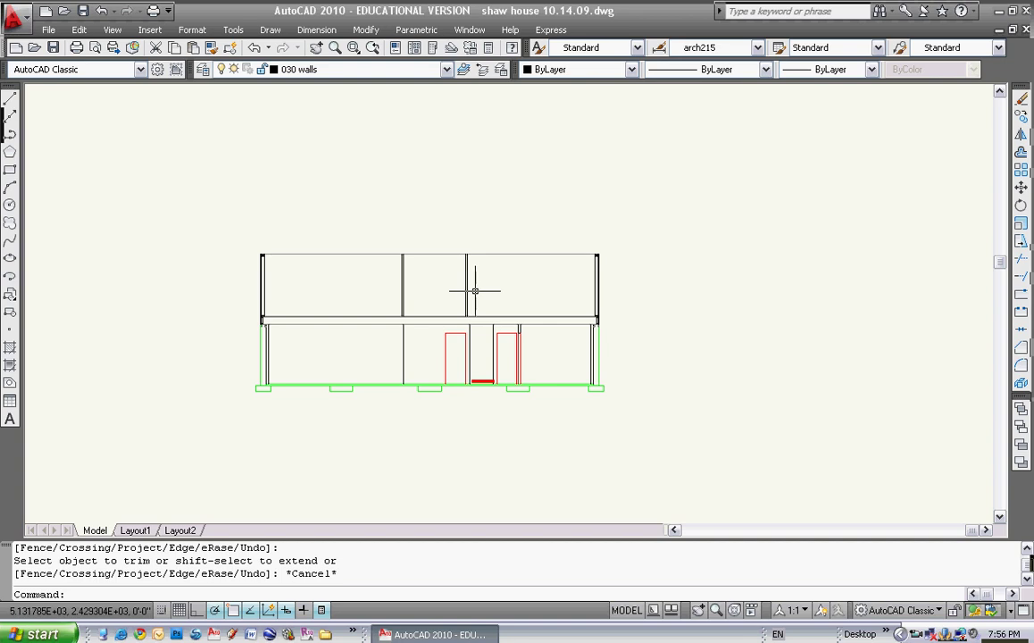
scroll(474, 290, "up", 2)
key("Escape")
key("Escape")
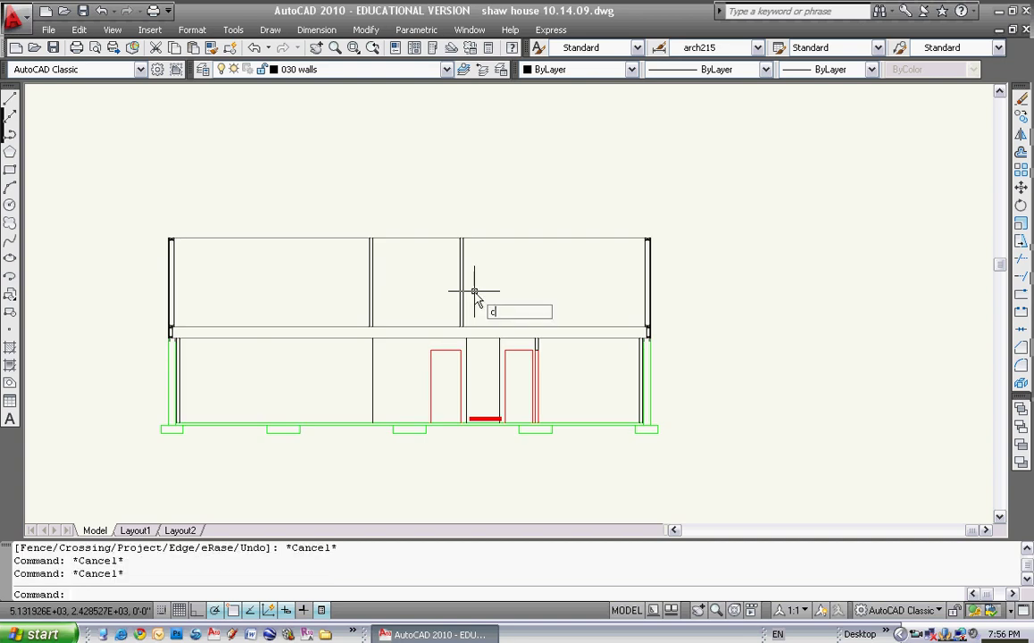
key("Return")
key("Escape")
Examine the vertical and horizontal section lines in the main floor plan together with their locating and overall dimensions
scroll(474, 291, "down", 10)
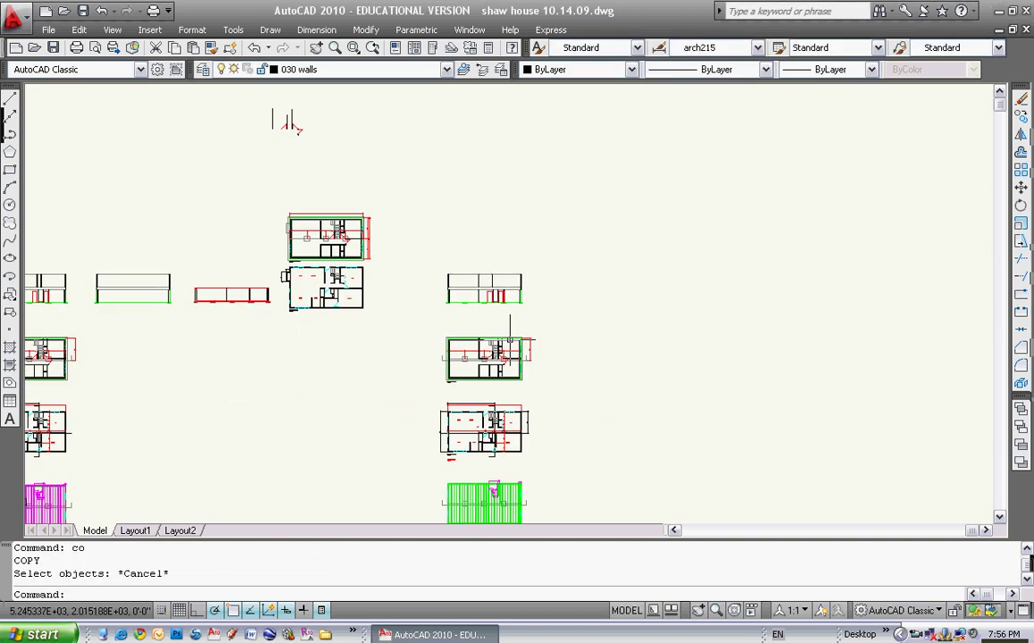
scroll(481, 268, "up", 4)
scroll(512, 298, "up", 4)
middle_click_drag(489, 411, 512, 289)
middle_click_drag(482, 364, 495, 284)
scroll(536, 302, "up", 2)
key("Escape")
scroll(302, 181, "up", 5)
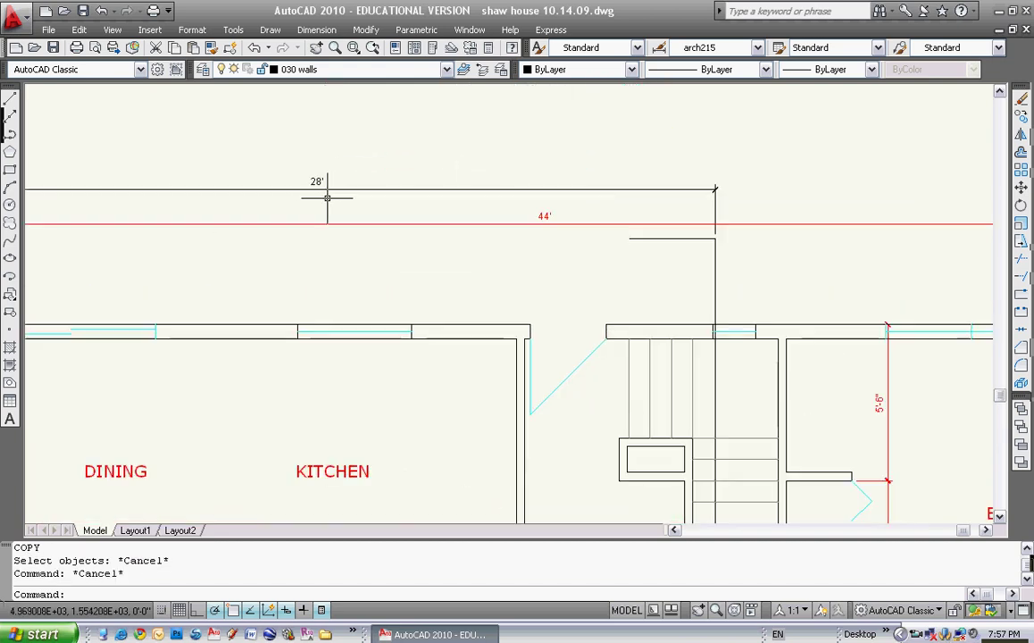
middle_click_drag(295, 224, 464, 217)
left_click(84, 183)
left_click(77, 198)
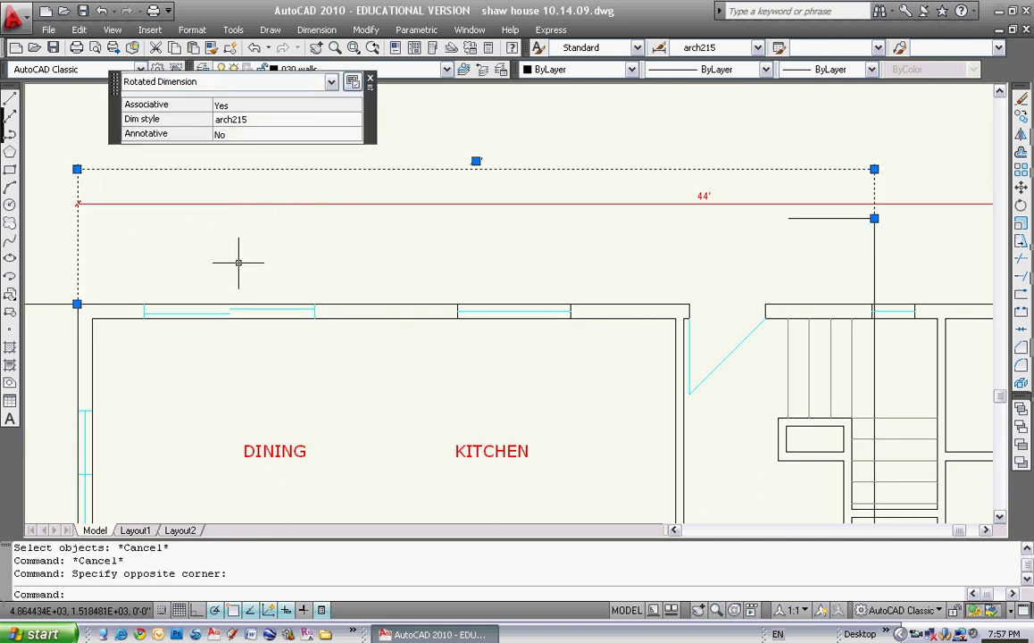
key("Escape")
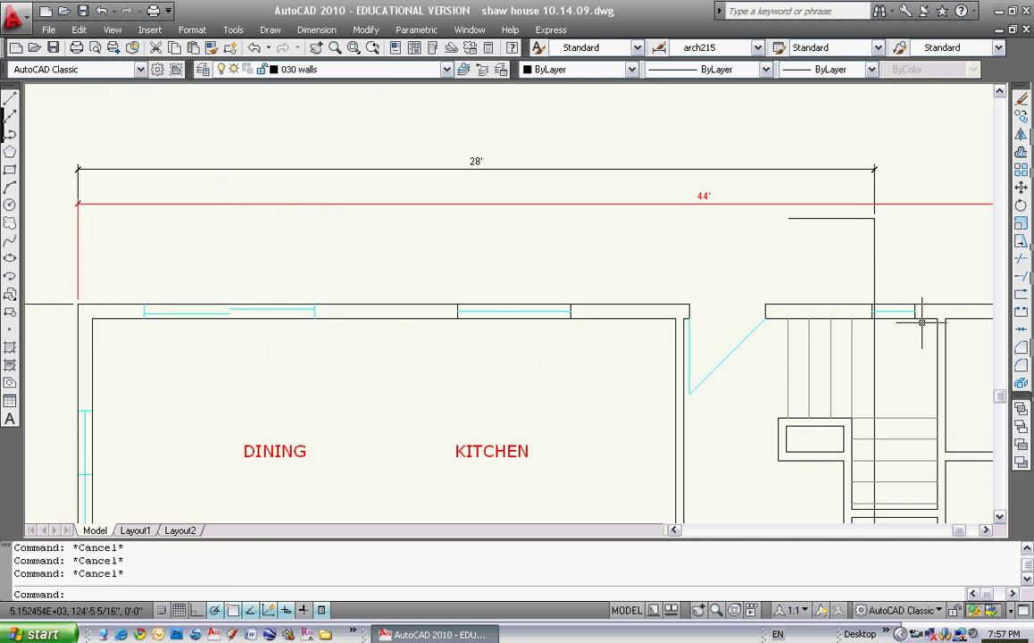
scroll(862, 456, "down", 8)
scroll(719, 233, "up", 2)
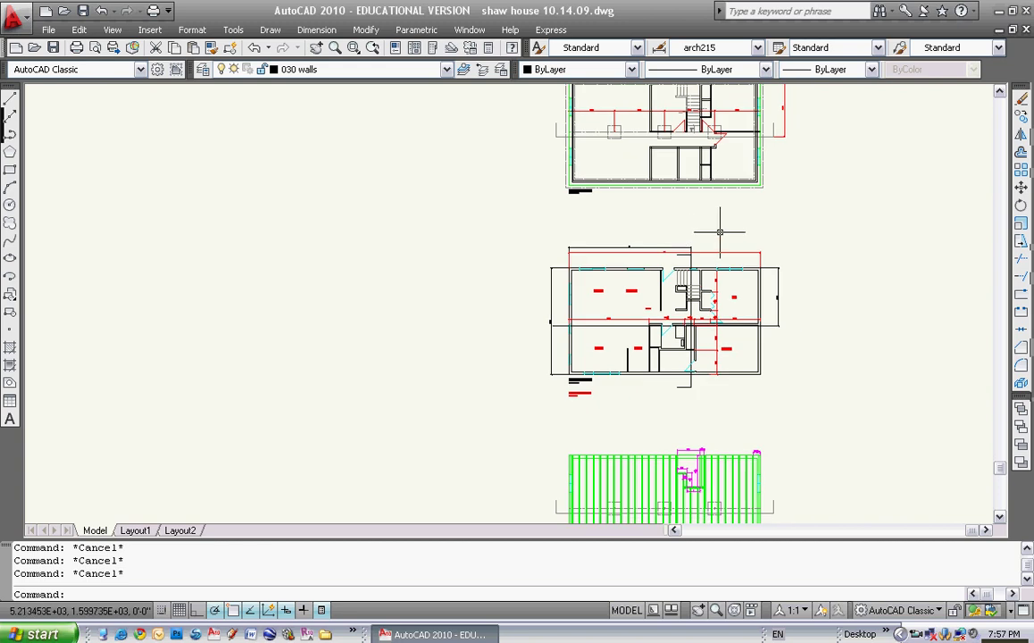
scroll(577, 309, "up", 8)
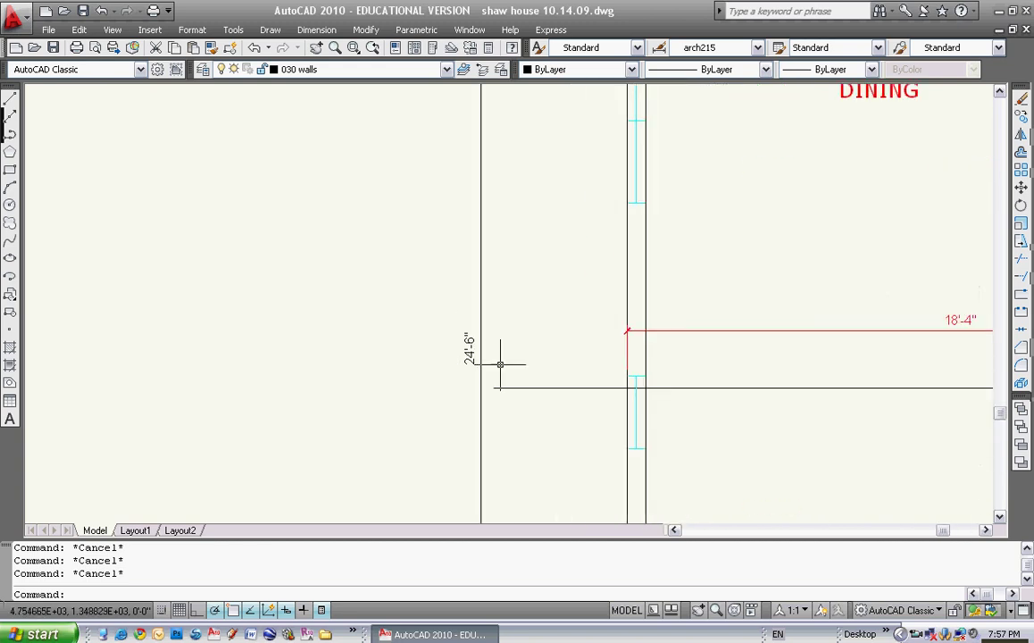
scroll(627, 297, "down", 8)
scroll(550, 316, "up", 6)
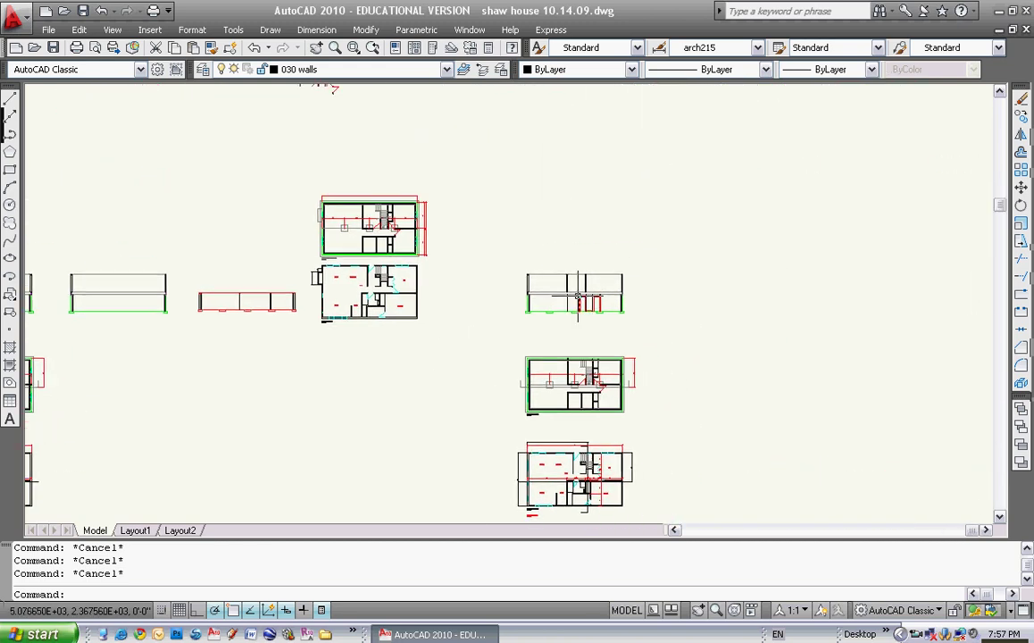
Copy the whole building section horizontally to the empty area on its right
middle_click_drag(582, 321, 557, 314)
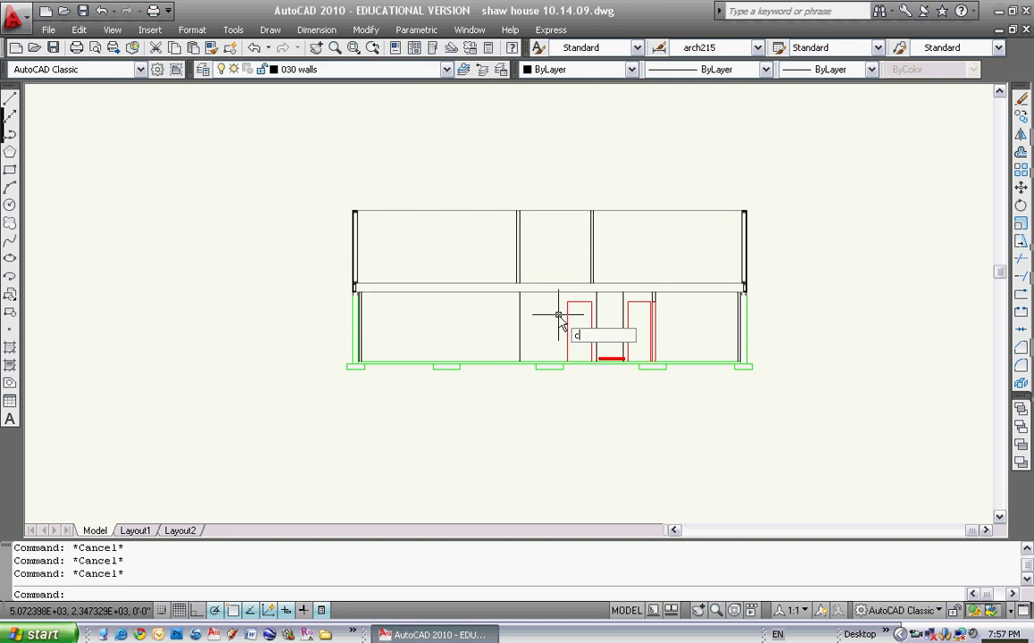
key("Return")
left_click(316, 185)
left_click(793, 397)
key("Return")
left_click(618, 443)
scroll(546, 425, "down", 4)
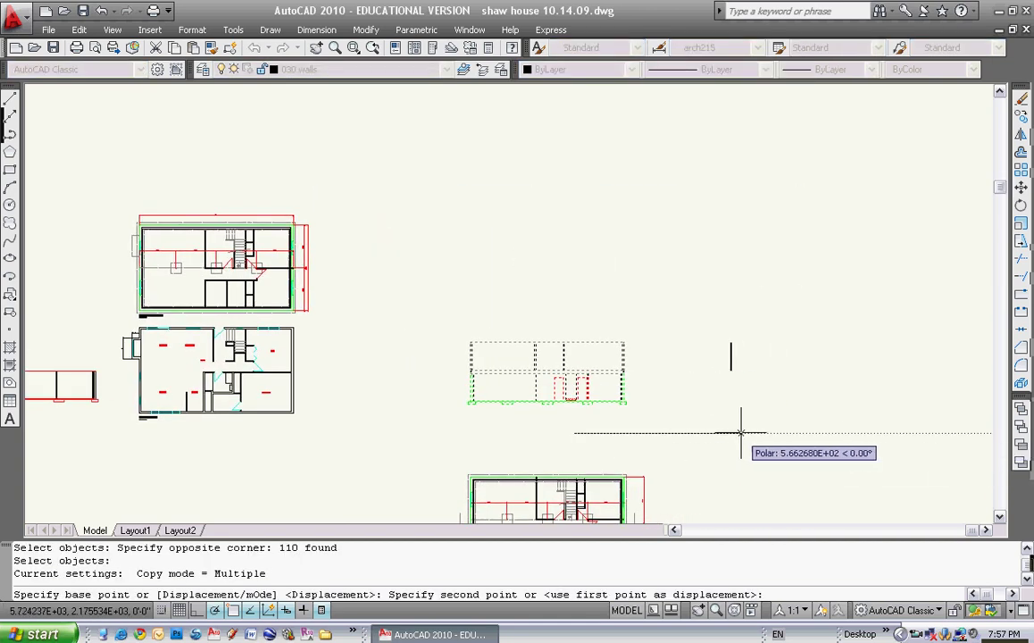
left_click(788, 433)
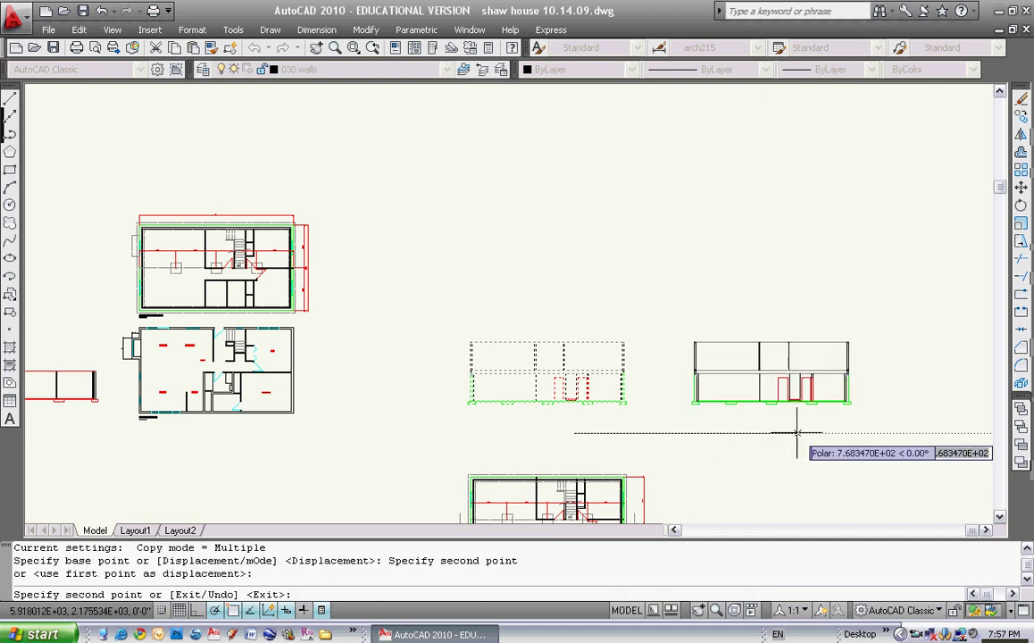
key("Escape")
Erase the interior walls, doors, stair location and intermediate footings from the copied section, keeping the exterior walls and floors
scroll(628, 454, "down", 3)
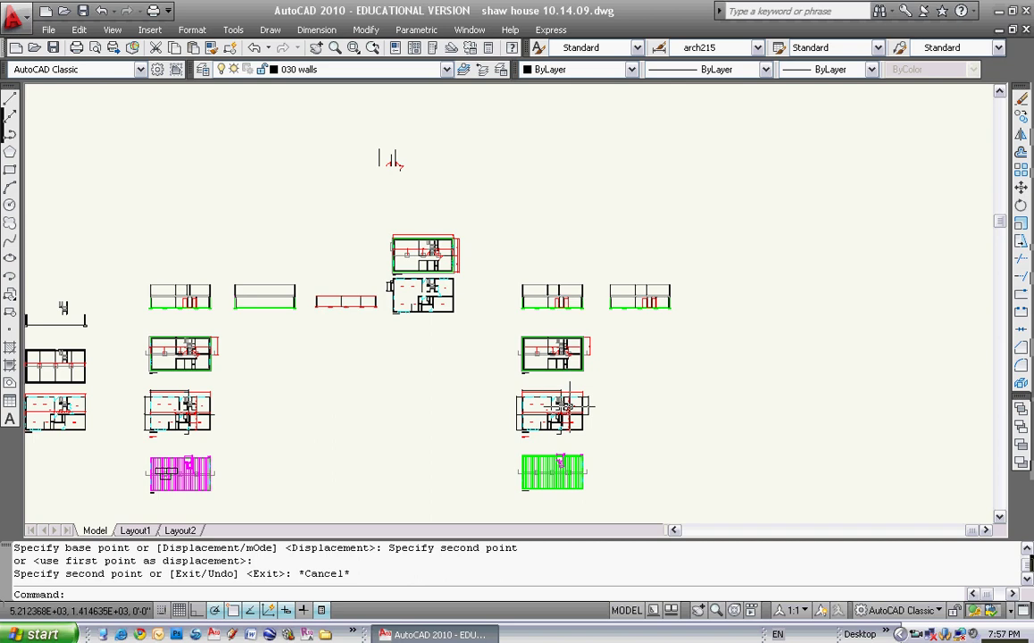
scroll(573, 409, "up", 3)
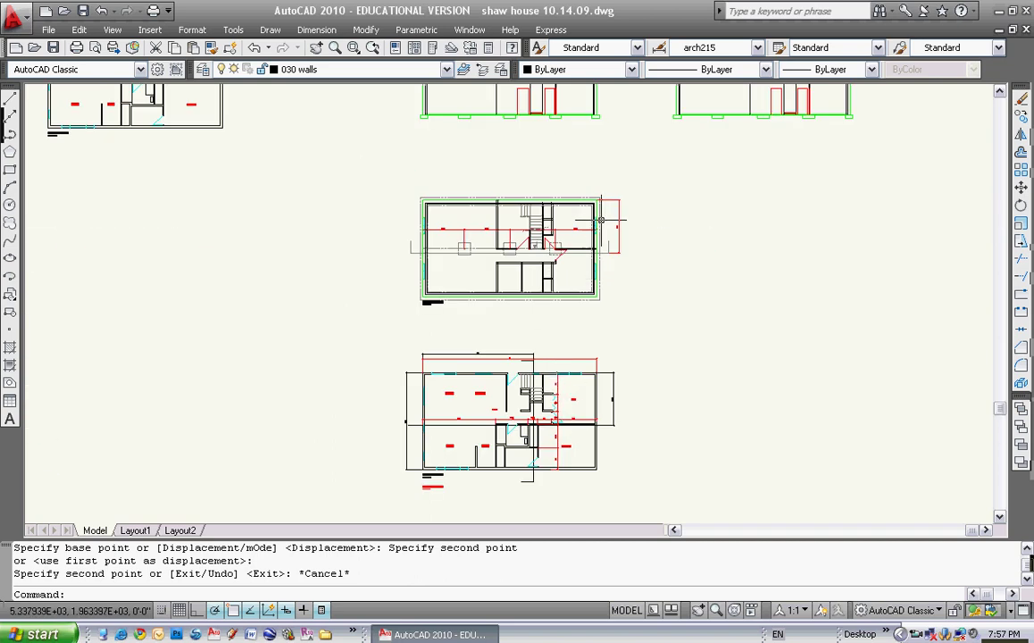
middle_click_drag(594, 90, 503, 232)
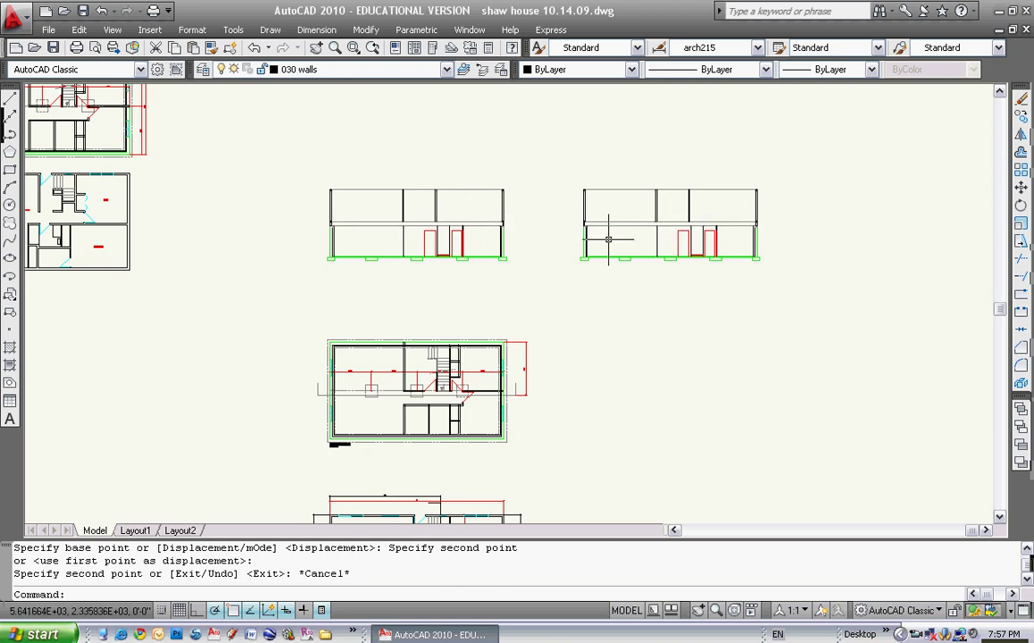
key("Escape")
key("Escape")
type("e")
key("Return")
left_click(599, 173)
left_click(729, 282)
key("Return")
key("Escape")
Add a linear dimension above the copied section across its overall width between the outer faces of the upper exterior walls
middle_click_drag(736, 286, 668, 322)
scroll(620, 293, "up", 4)
middle_click_drag(629, 236, 591, 292)
scroll(592, 293, "up", 1)
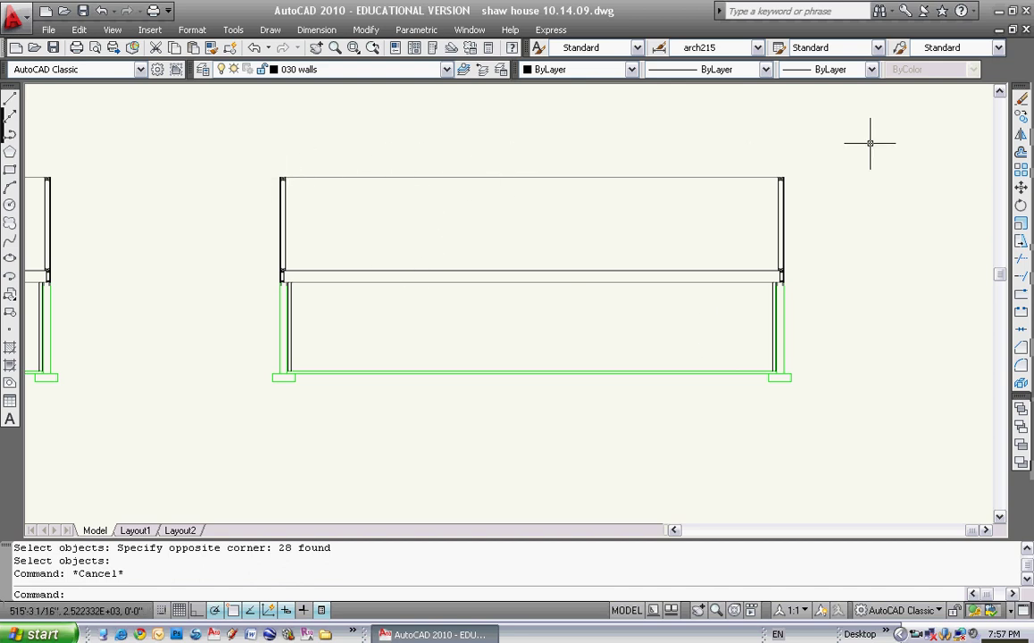
left_click(316, 30)
left_click(342, 74)
scroll(269, 171, "up", 5)
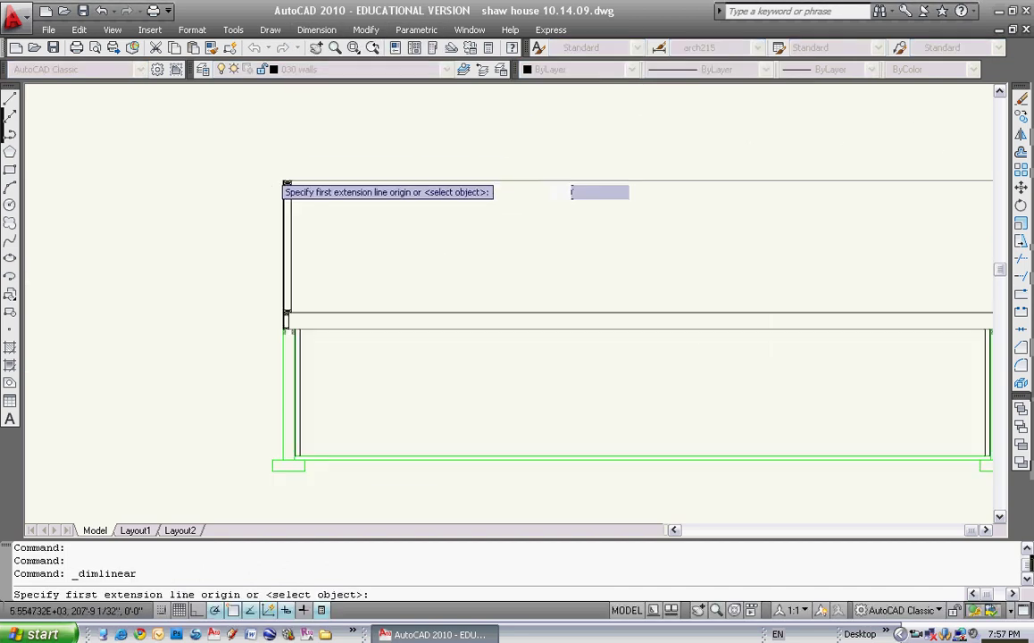
scroll(269, 170, "up", 4)
left_click(351, 213)
scroll(791, 330, "down", 8)
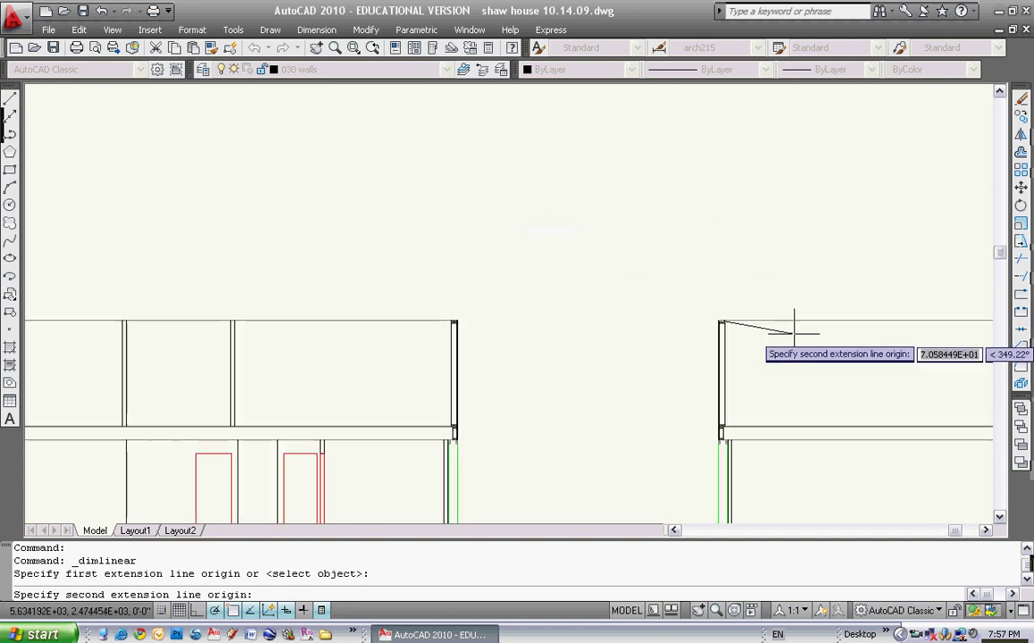
middle_click_drag(791, 331, 395, 278)
middle_click_drag(893, 268, 678, 252)
scroll(678, 248, "up", 7)
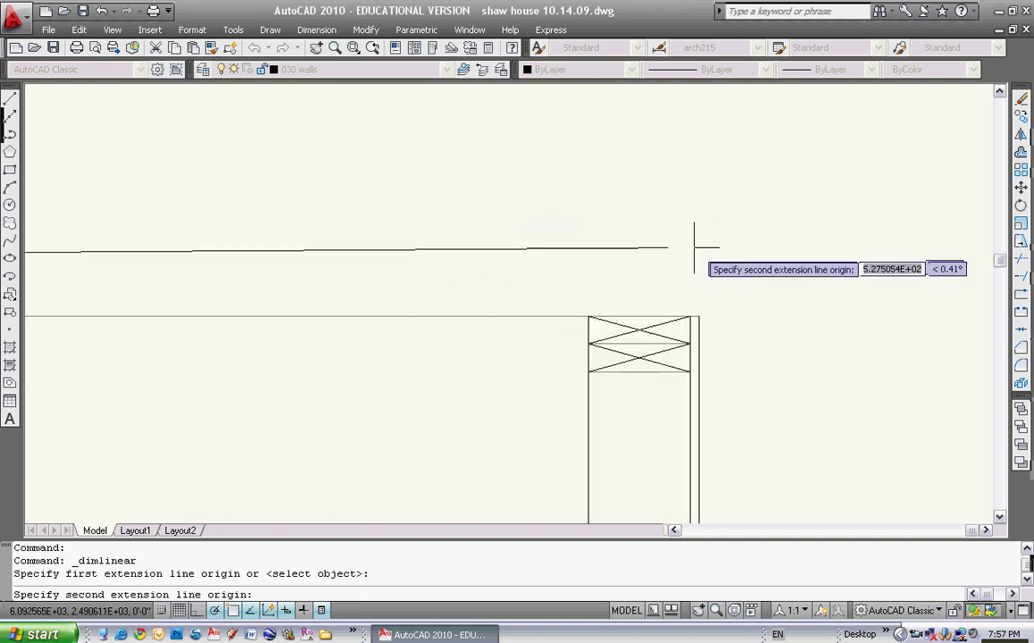
left_click(704, 312)
scroll(389, 232, "down", 8)
middle_click_drag(251, 224, 553, 206)
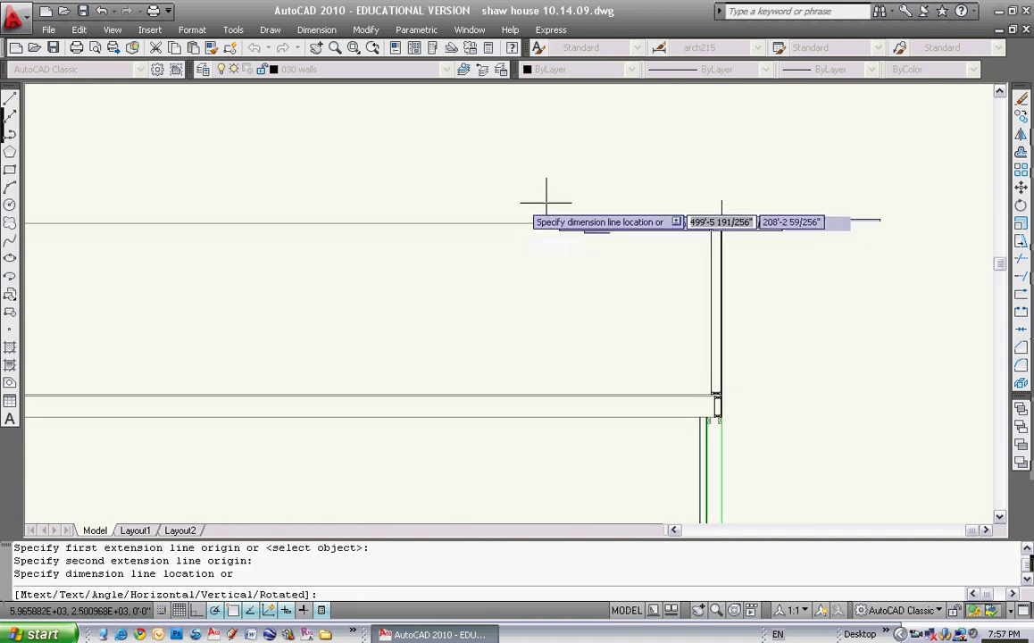
left_click(384, 181)
key("Escape")
Place the overall-width dimension line just above the top of the copied section's upper-storey walls
scroll(434, 219, "down", 3)
middle_click_drag(434, 220, 451, 206)
scroll(450, 206, "up", 2)
key("Escape")
scroll(475, 214, "up", 1)
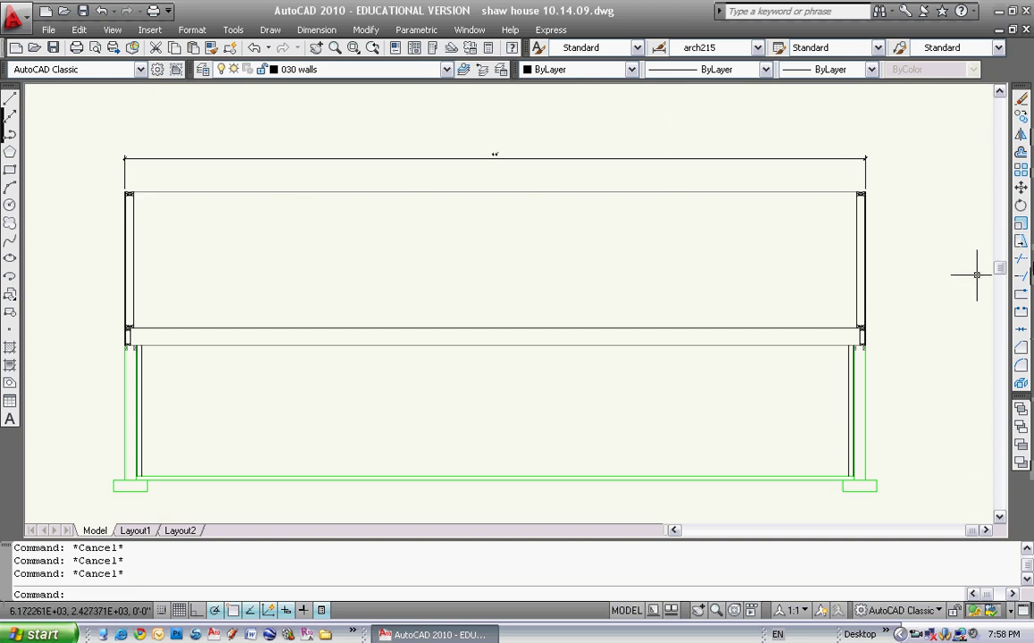
left_click(1020, 242)
left_click(764, 136)
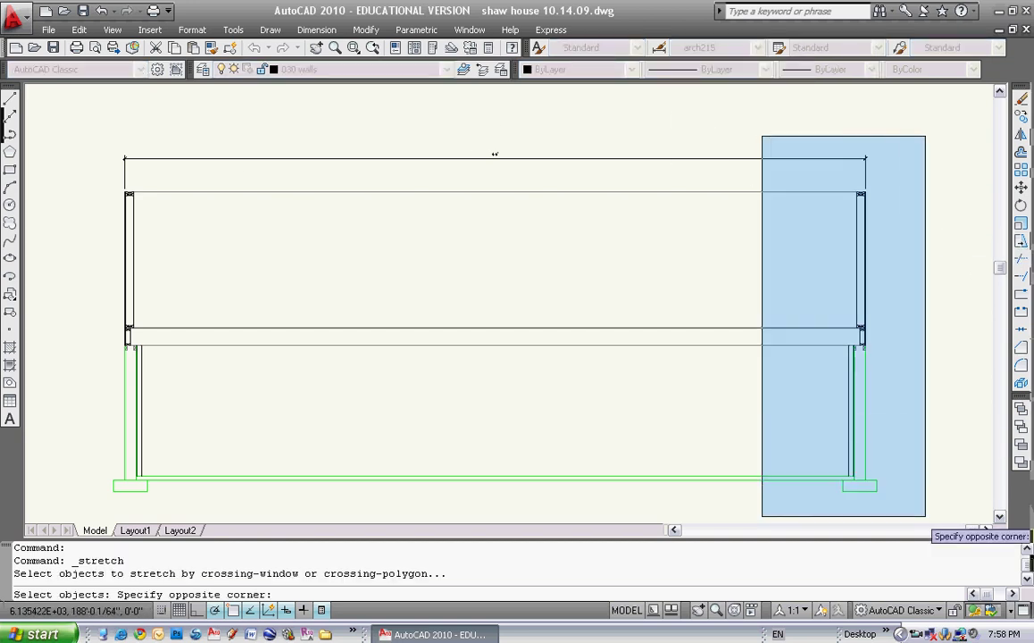
left_click(925, 511)
key("Return")
left_click(938, 425)
key("Escape")
key("Escape")
key("Escape")
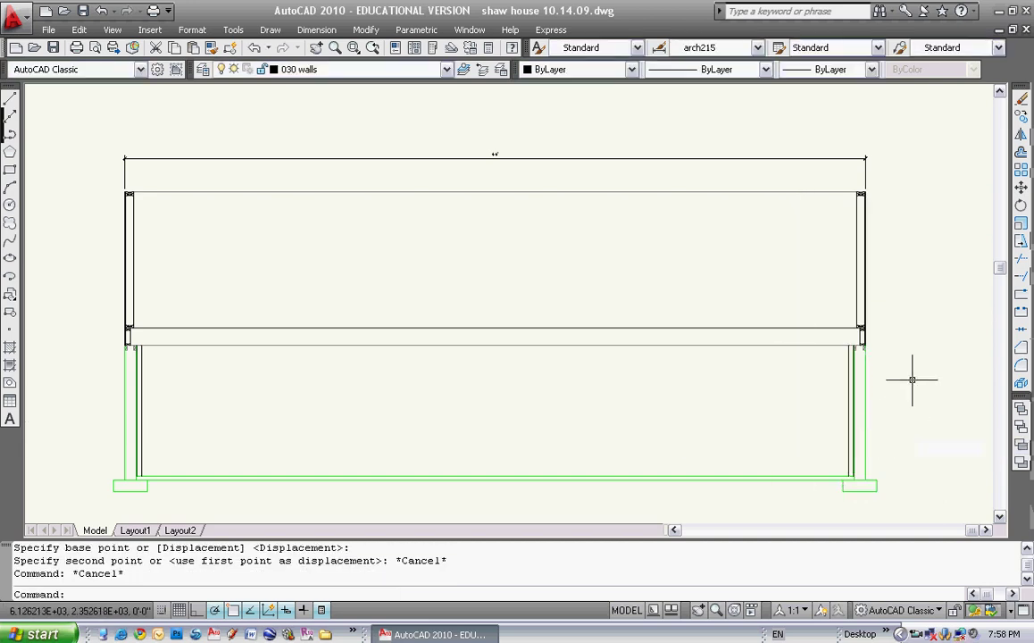
Stretch the copied section's right end, including its exterior walls, floors, footing and width dimension, horizontally inward by 19'6"
left_click(1023, 244)
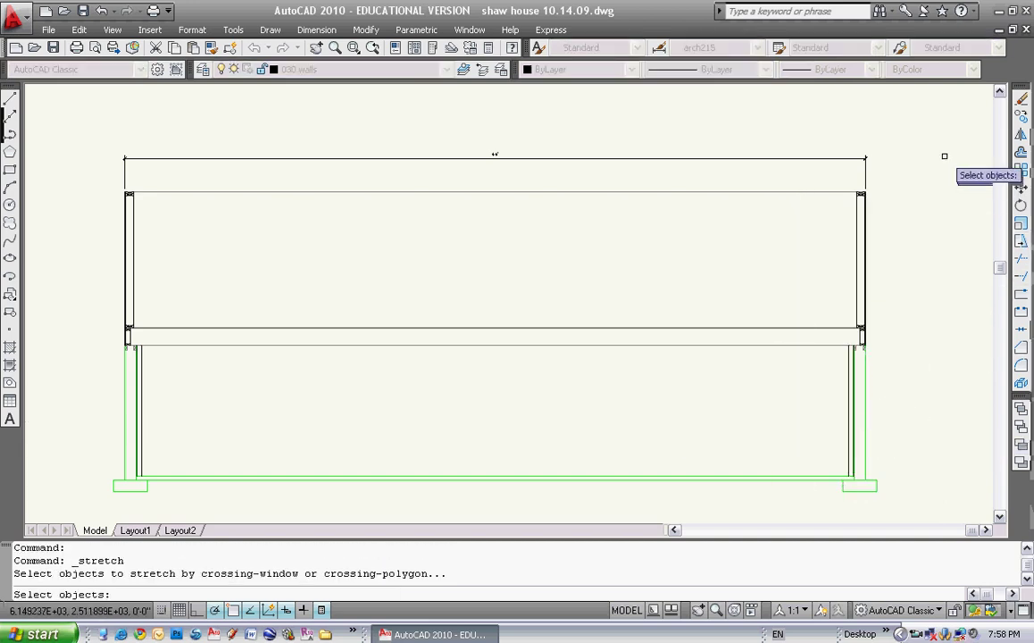
left_click(930, 131)
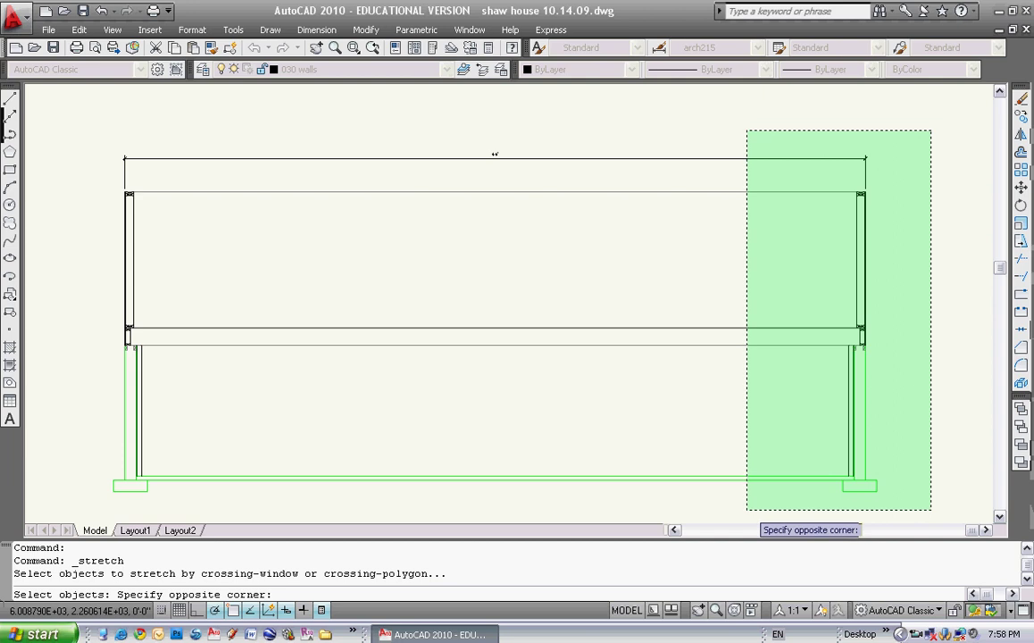
left_click(746, 509)
key("Return")
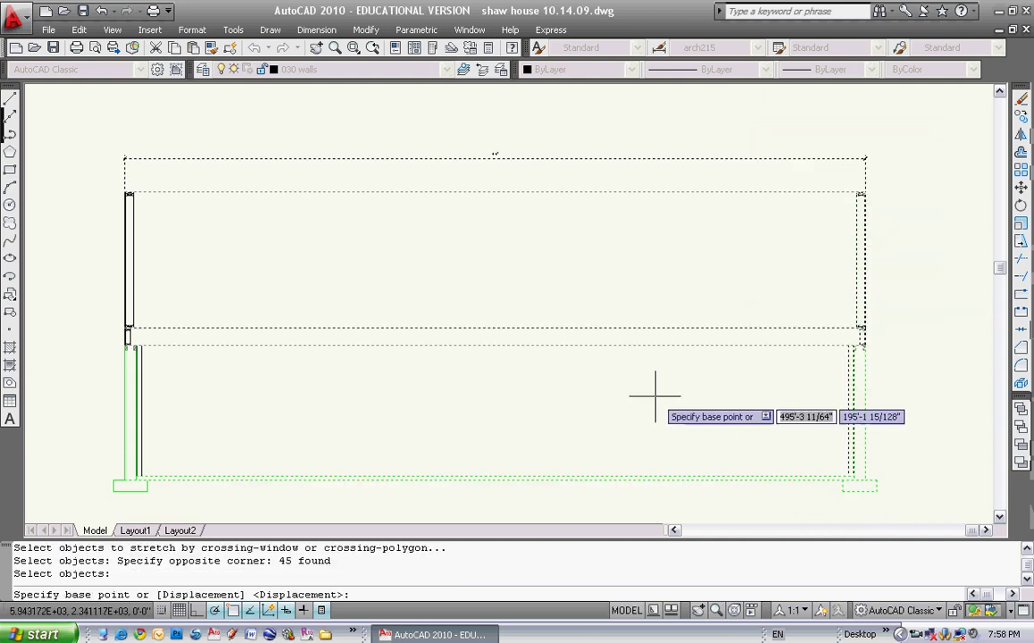
left_click(712, 397)
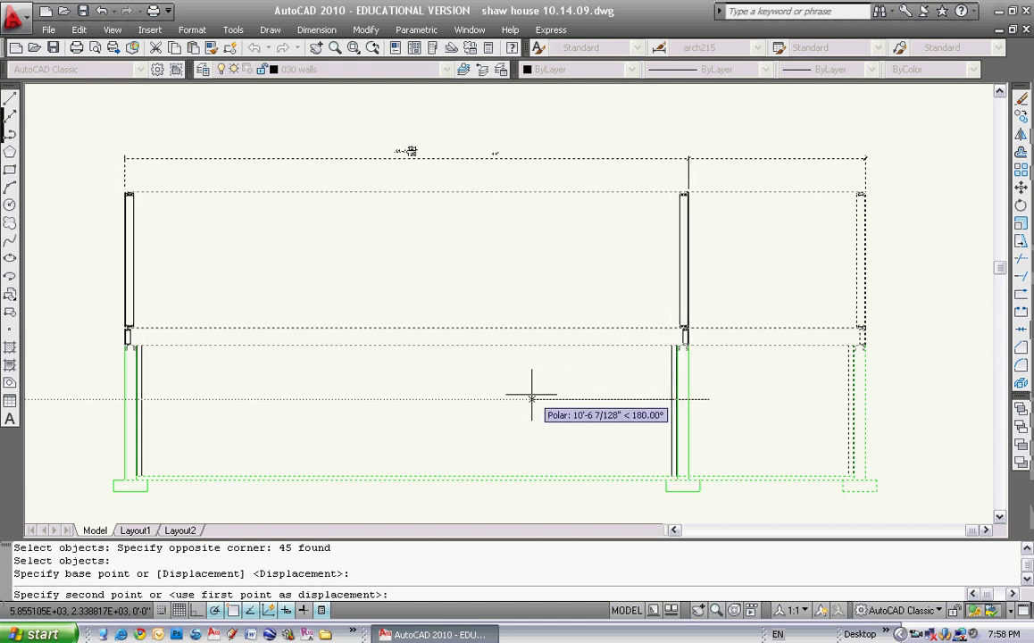
type("19'6")
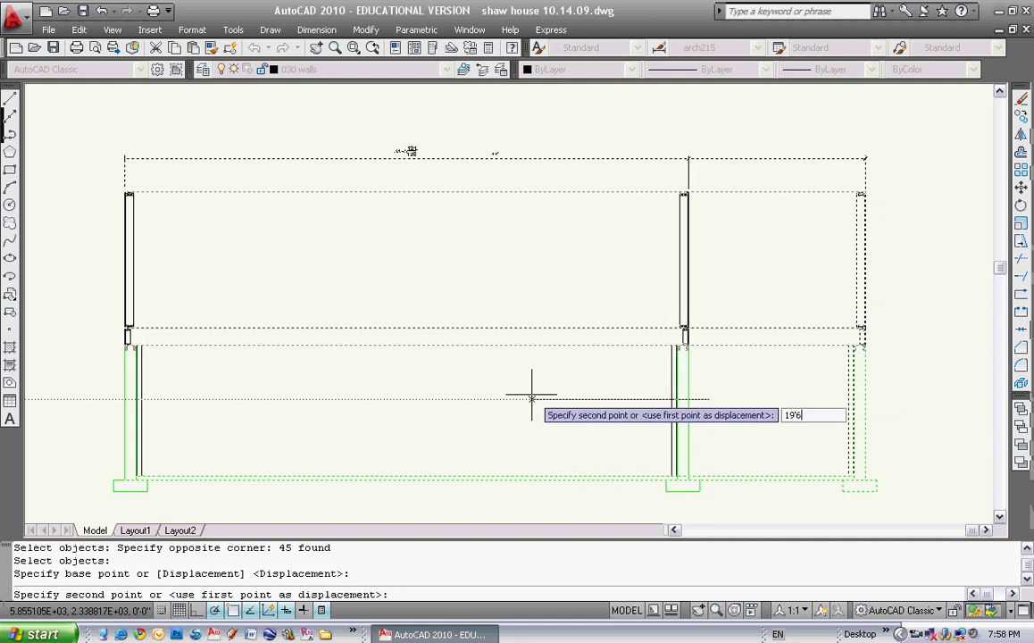
key("Return")
scroll(336, 180, "up", 1)
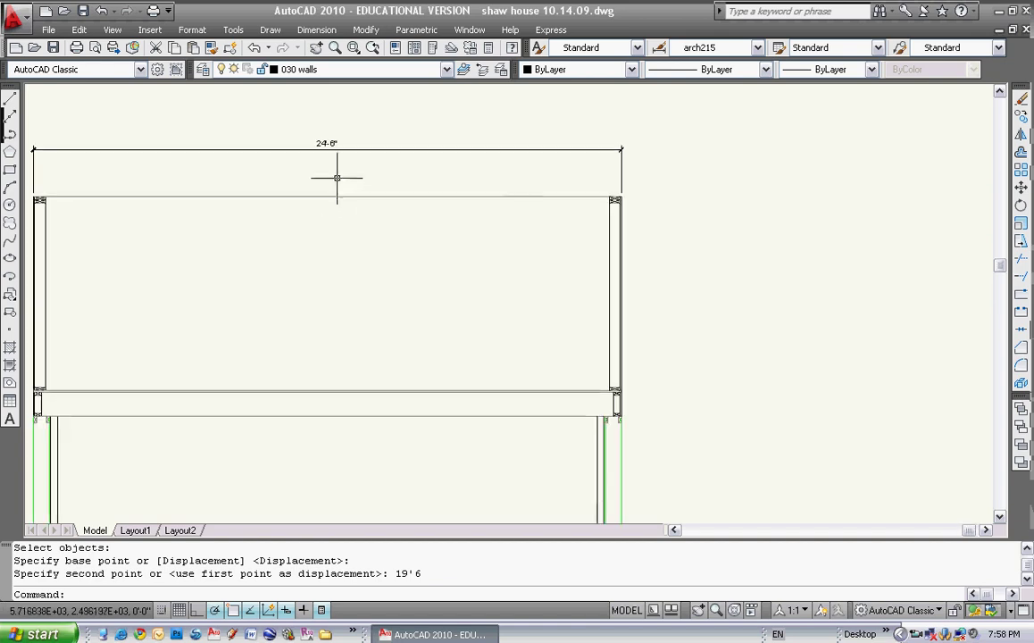
middle_click_drag(335, 224, 461, 201)
scroll(497, 265, "down", 1)
middle_click_drag(520, 263, 560, 241)
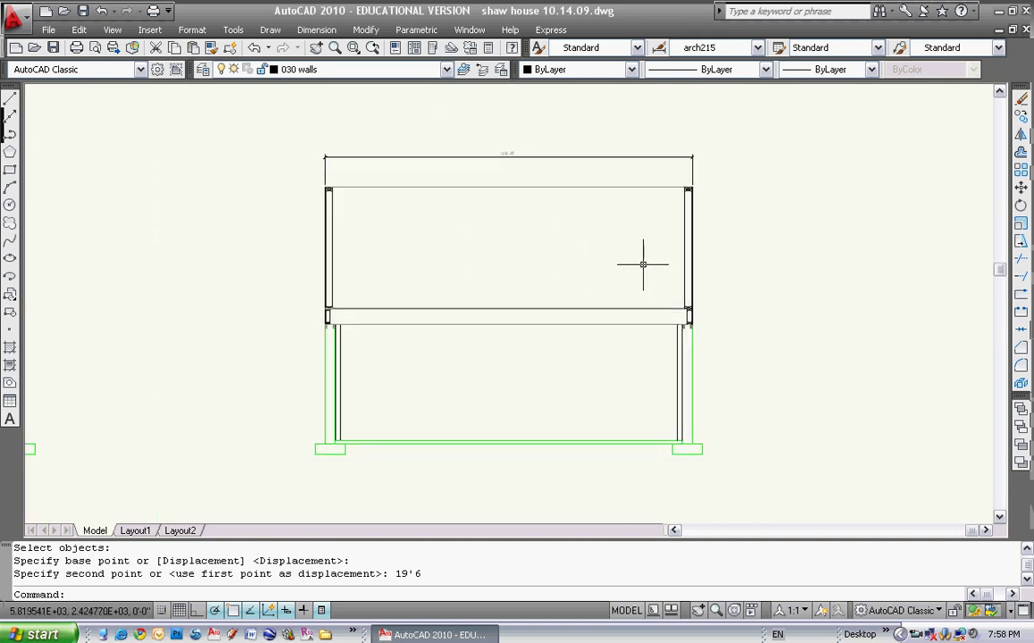
Examine the section lines and their locating dimensions in the main floor plan and compare them with the two building sections
scroll(585, 330, "down", 3)
middle_click_drag(585, 330, 669, 162)
scroll(536, 223, "up", 4)
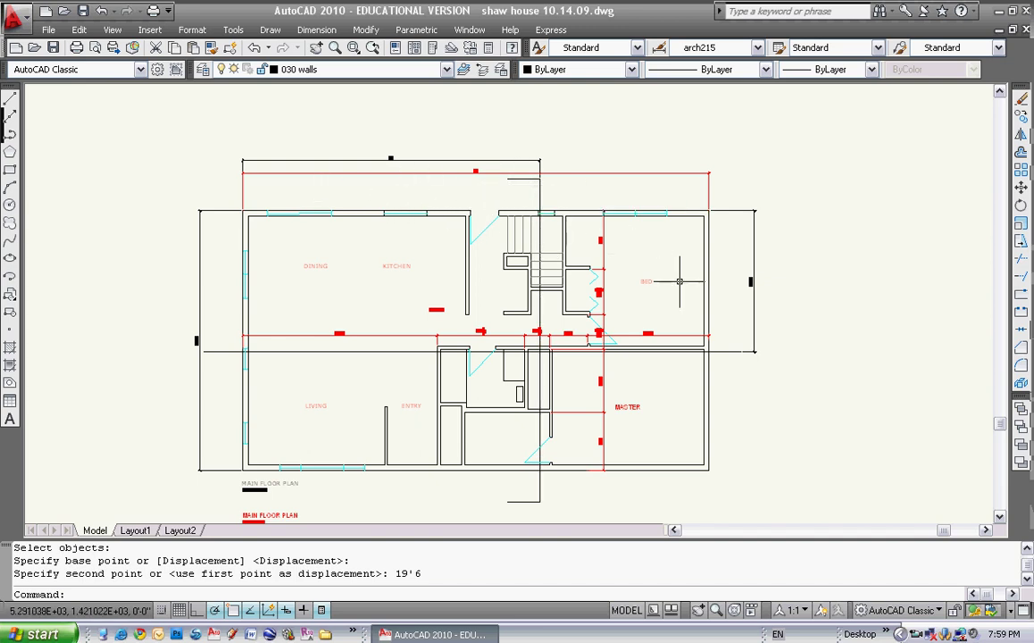
scroll(692, 281, "down", 3)
middle_click_drag(727, 245, 582, 490)
scroll(582, 491, "up", 1)
scroll(658, 278, "up", 4)
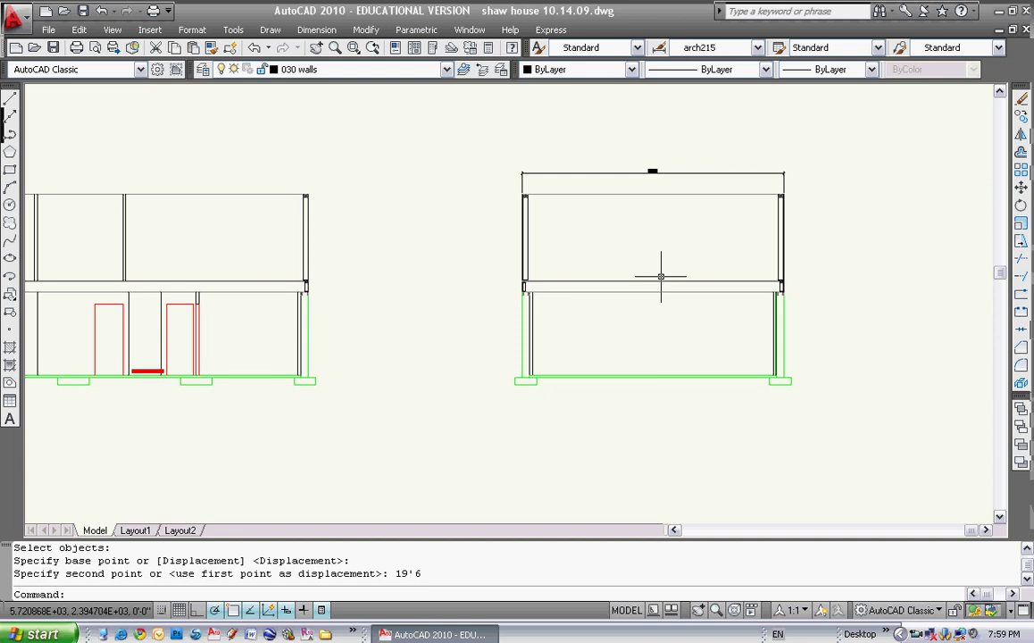
middle_click_drag(295, 295, 555, 269)
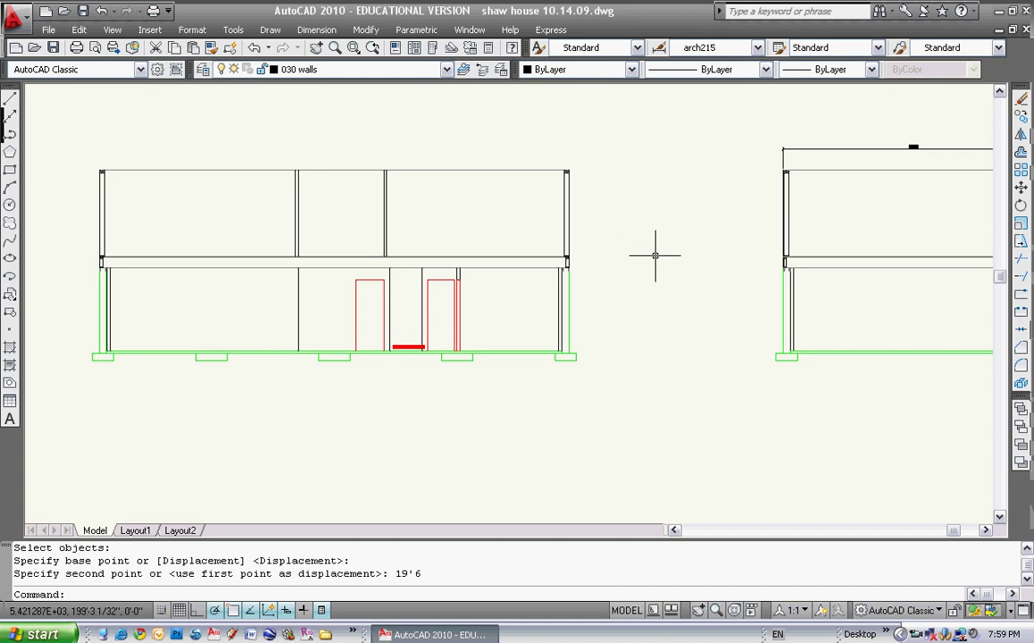
middle_click_drag(738, 238, 484, 281)
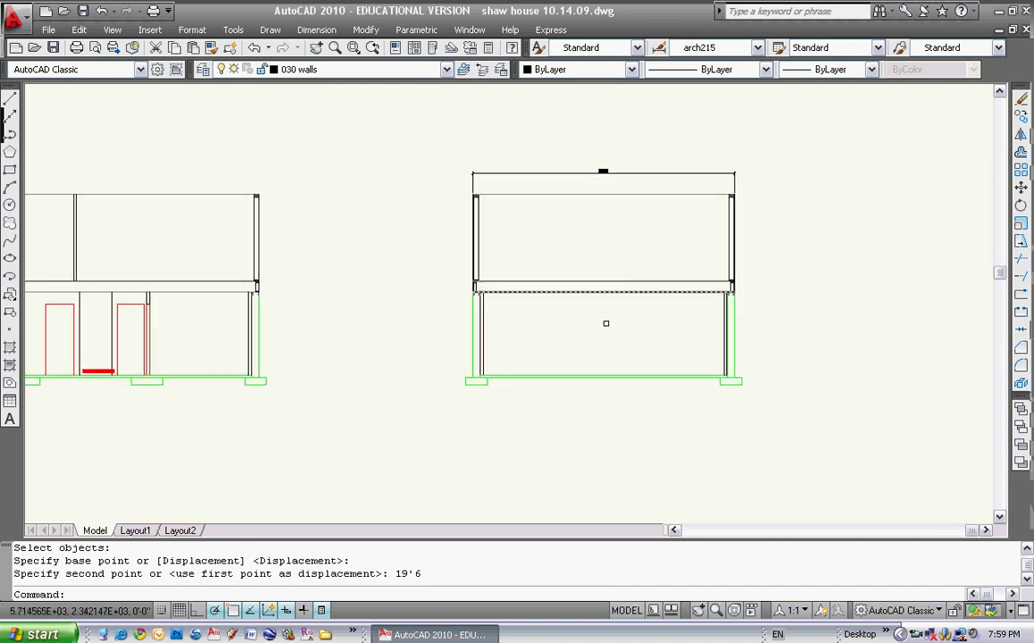
scroll(635, 351, "down", 8)
scroll(619, 375, "up", 12)
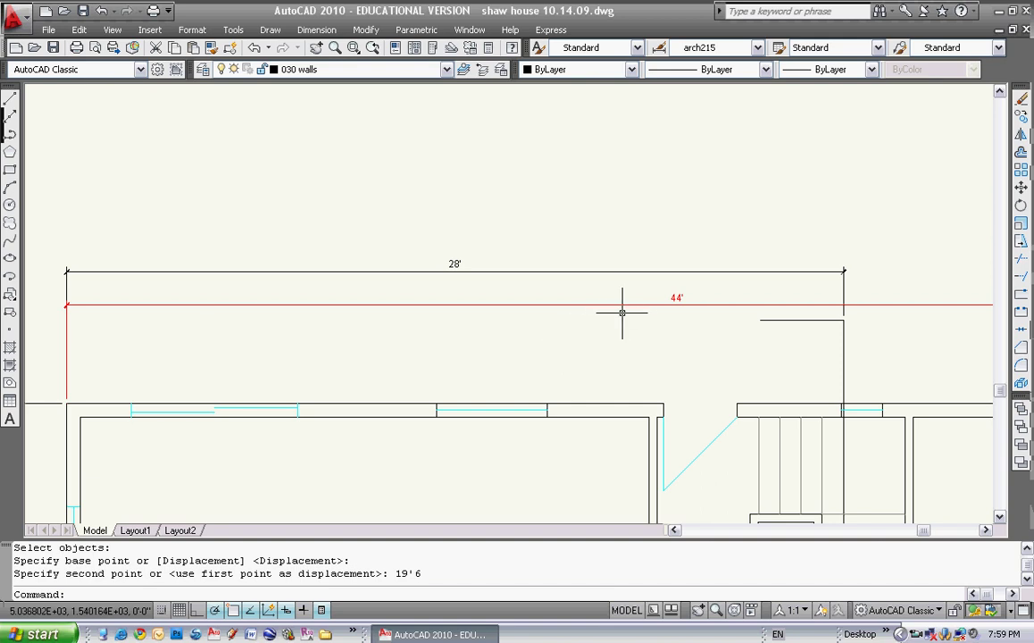
scroll(621, 311, "down", 7)
middle_click_drag(620, 311, 496, 283)
scroll(572, 261, "down", 4)
scroll(585, 251, "up", 7)
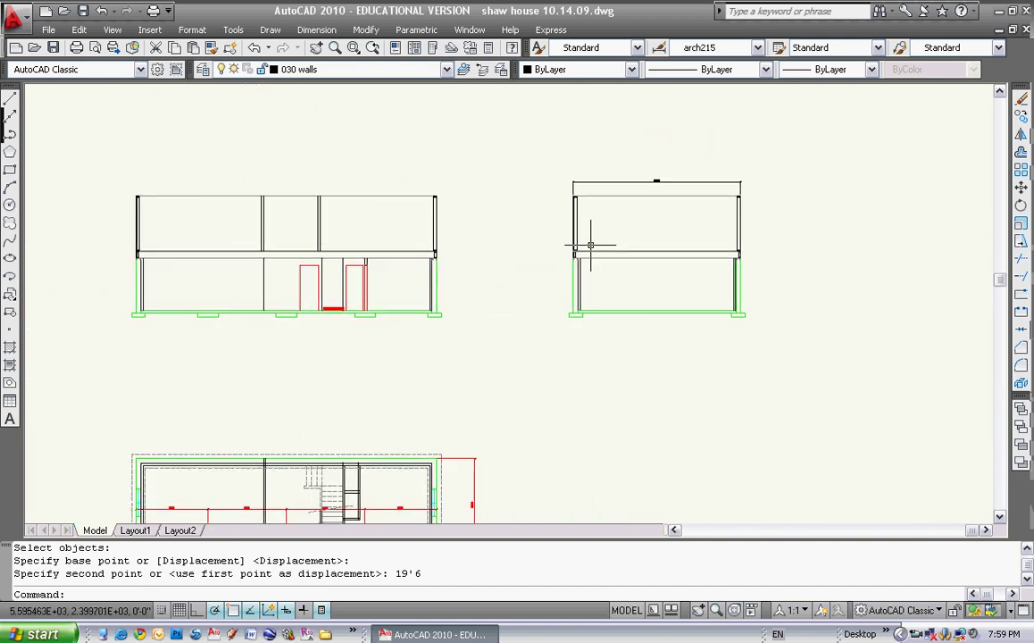